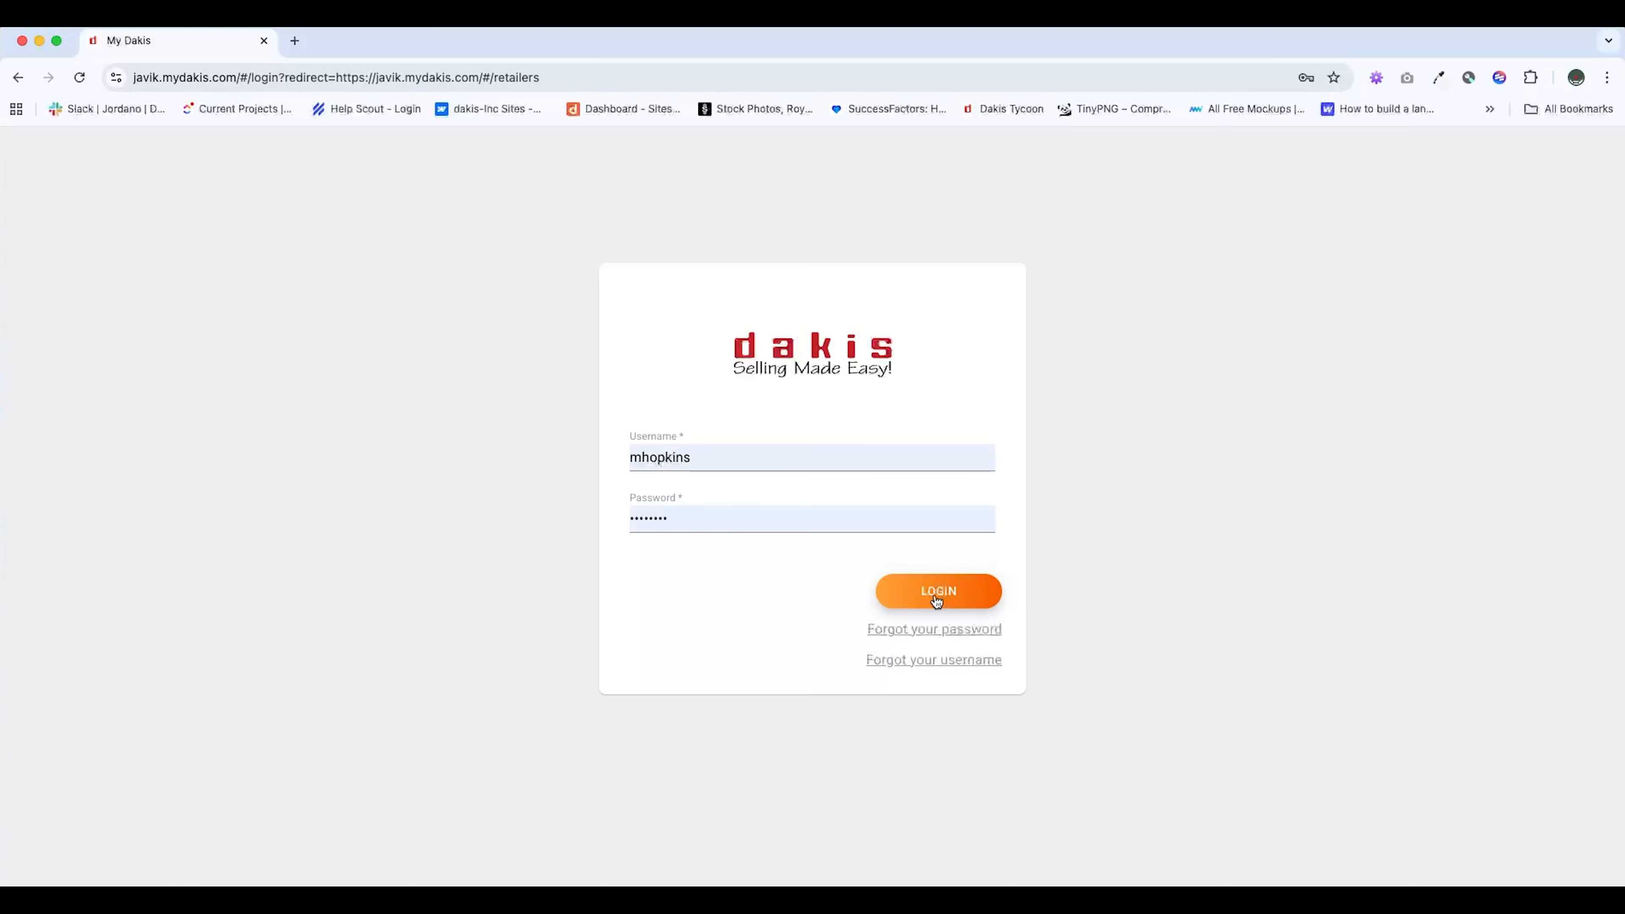
# - Log in and open the Mighty Mighty Boss Store for editing from the store settings
pyautogui.click(936, 596)
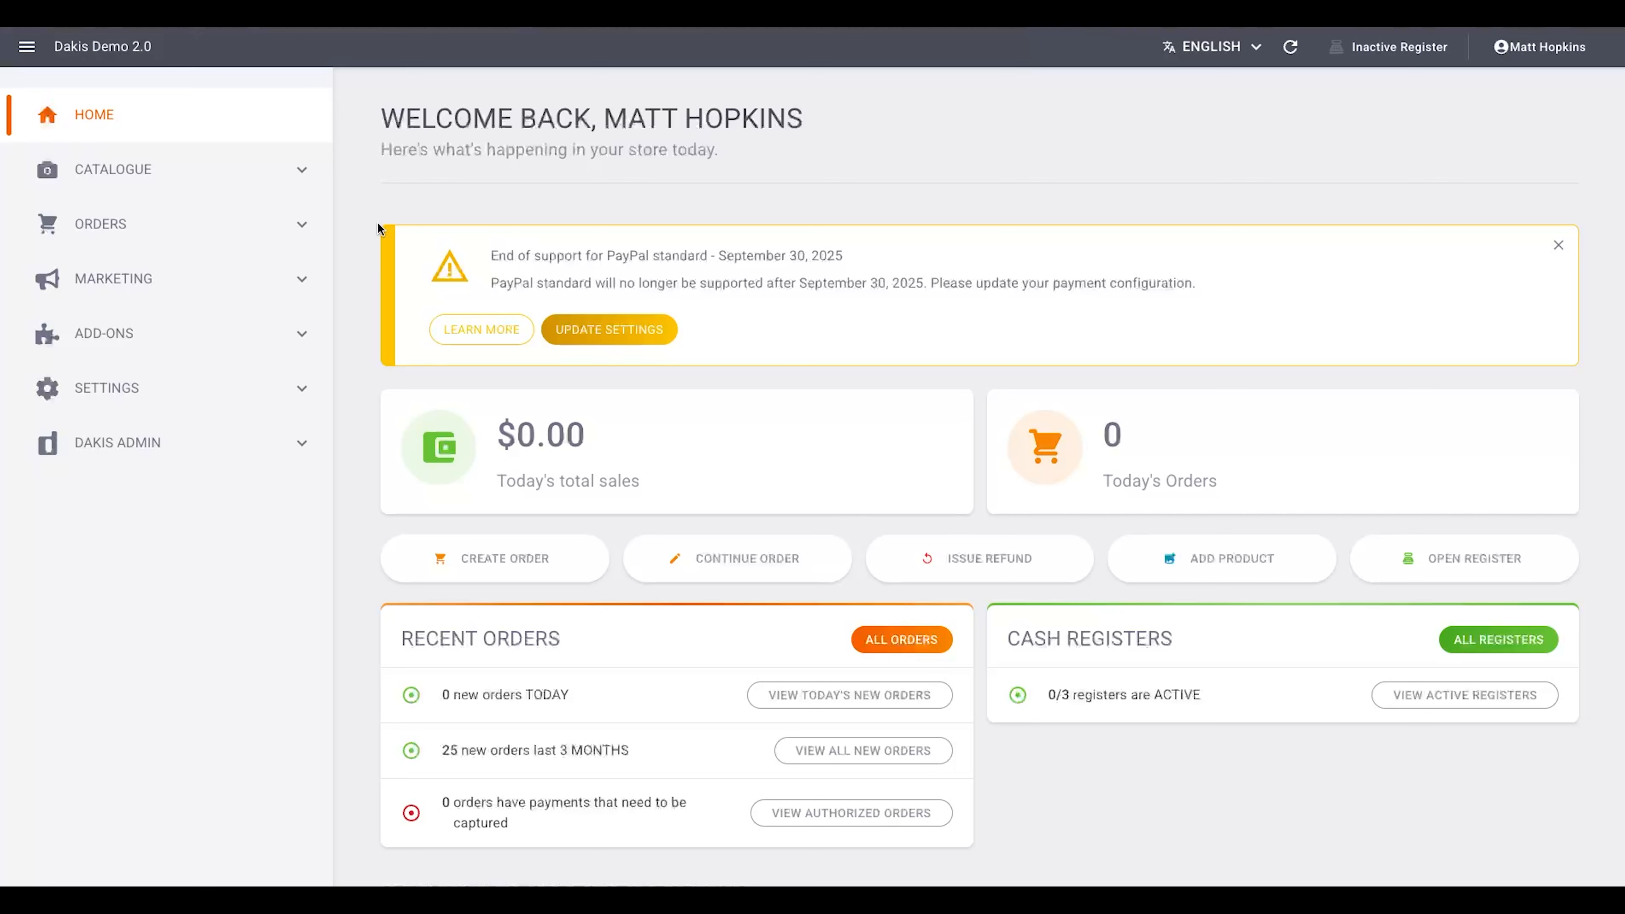
pyautogui.click(303, 392)
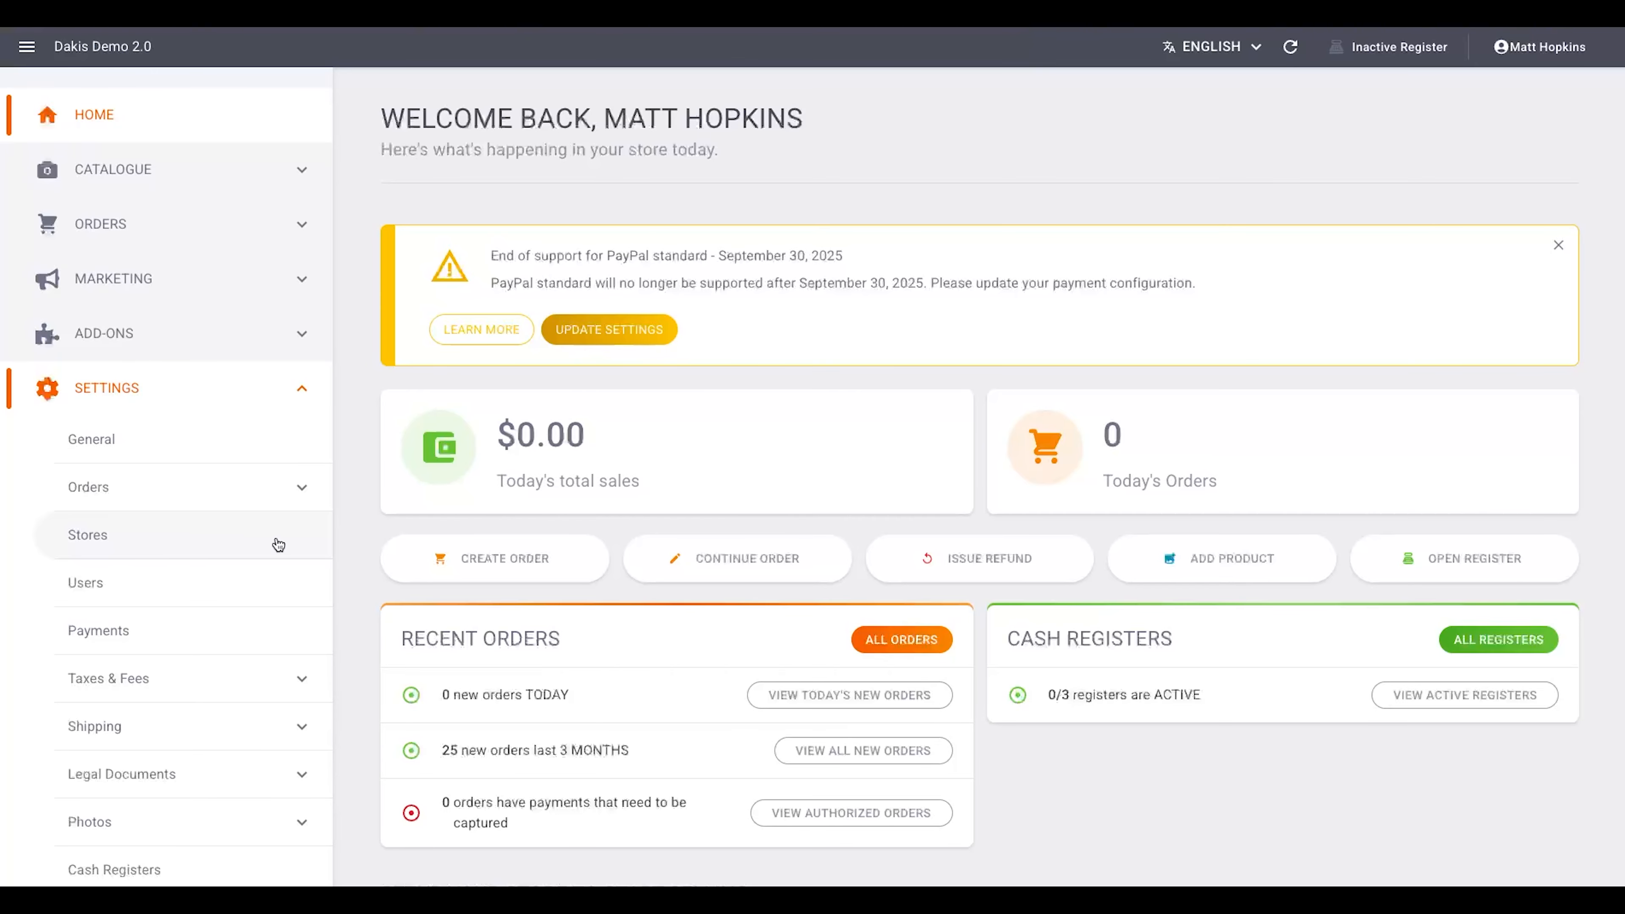
pyautogui.click(225, 534)
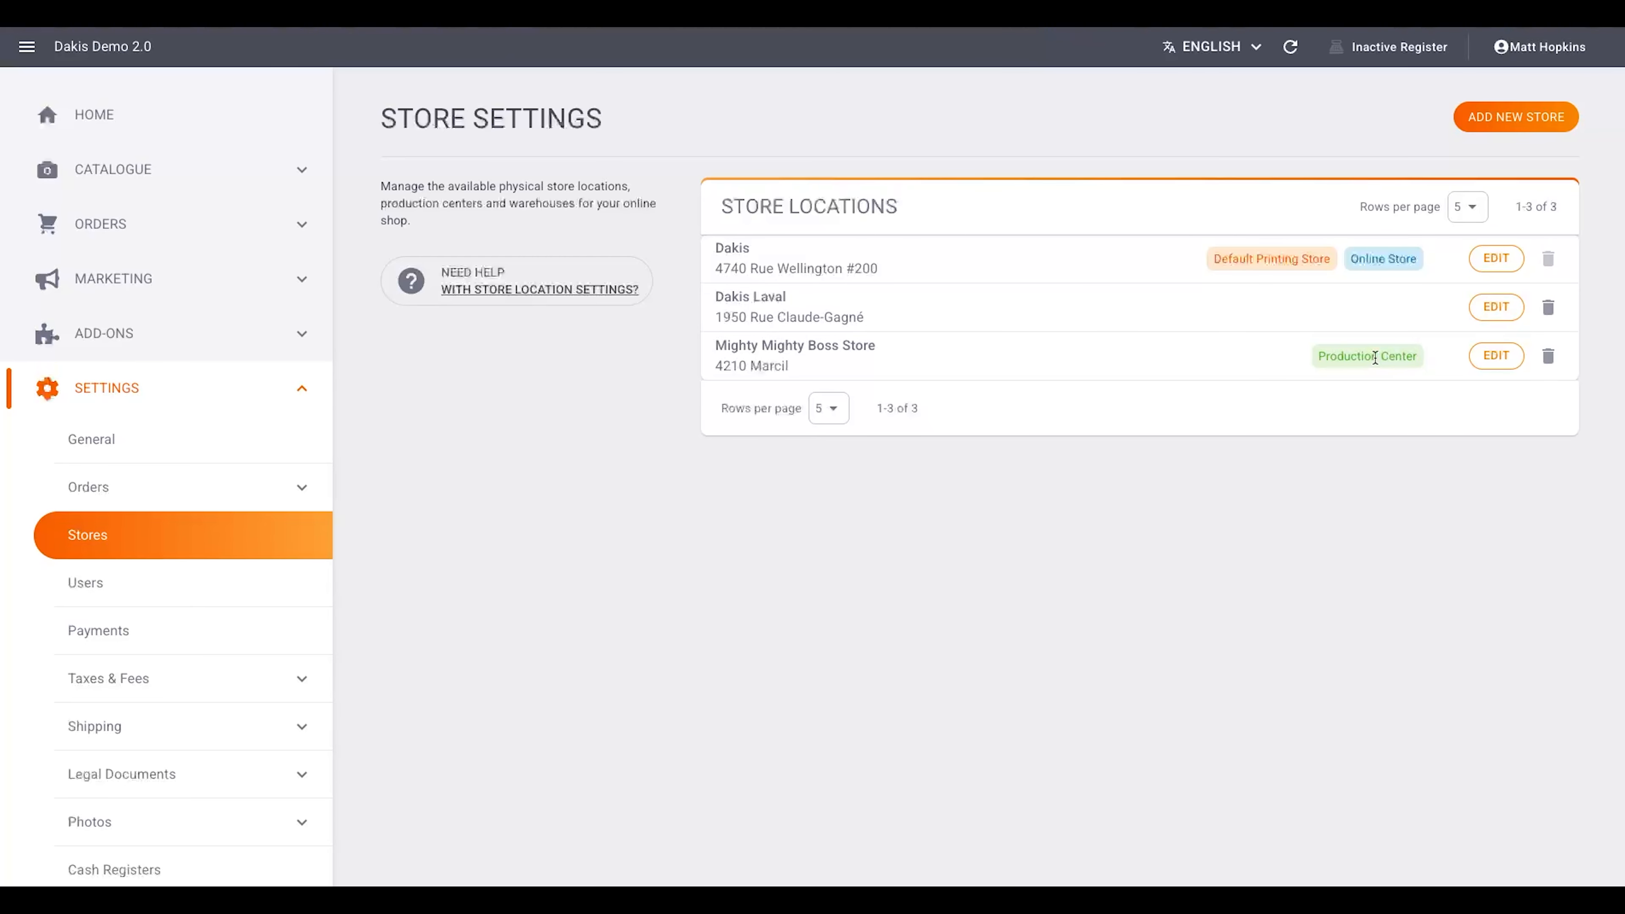
pyautogui.click(1498, 357)
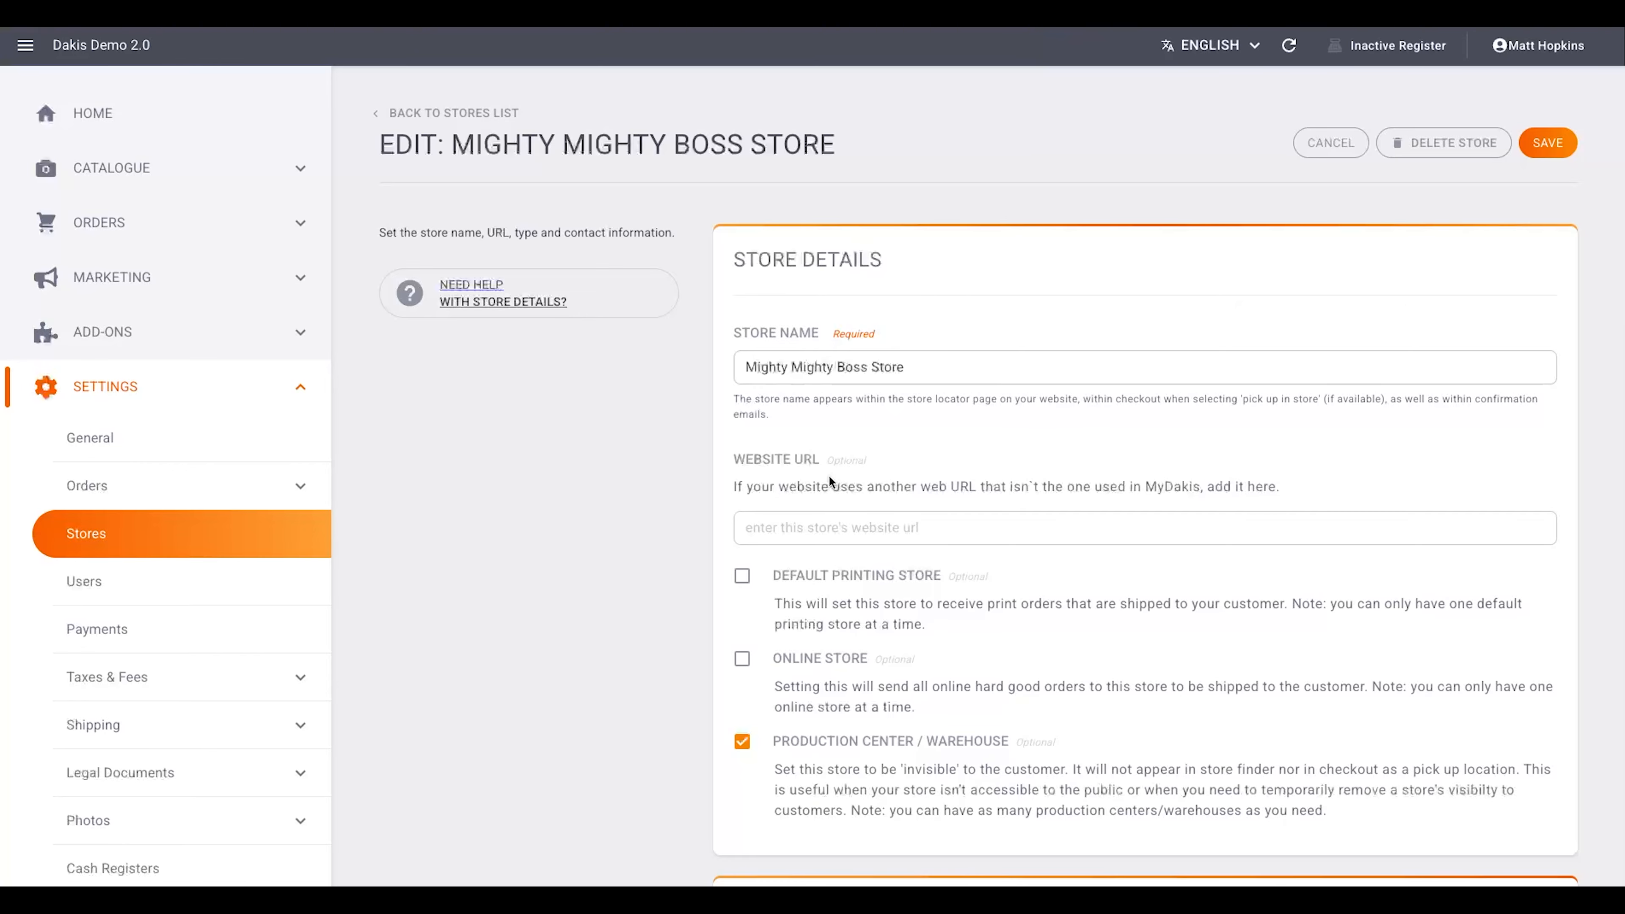
# - Try the Default Printing Store and Online Store options, then clear both and re-enable Production Center / Warehouse
pyautogui.scroll(-2, 829, 477)
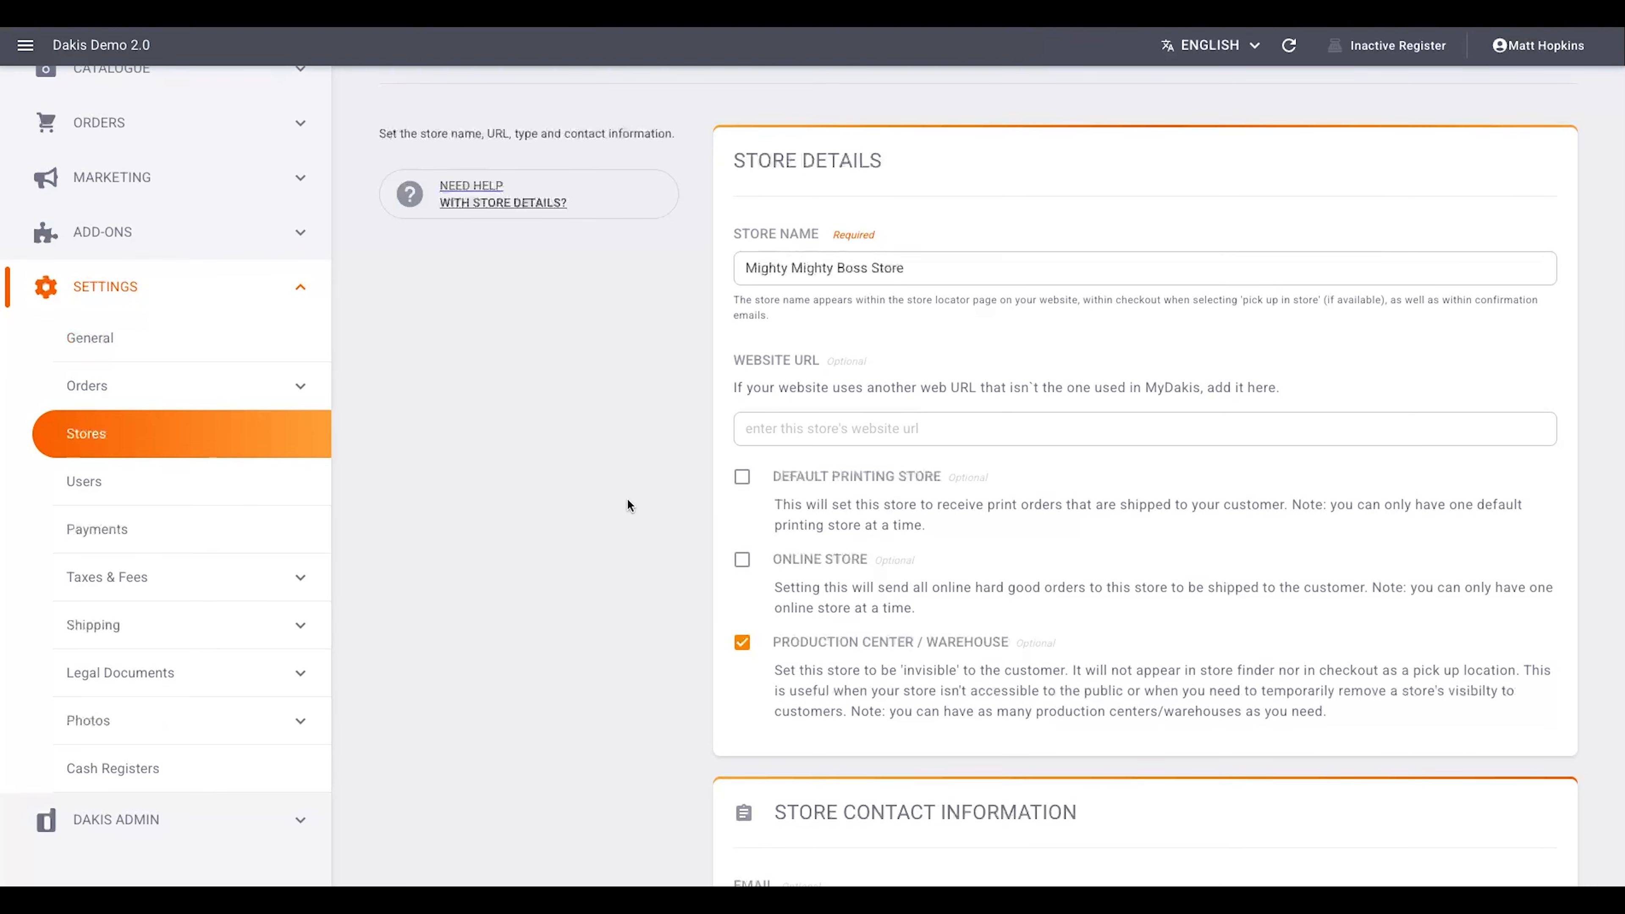
pyautogui.scroll(-1, 627, 500)
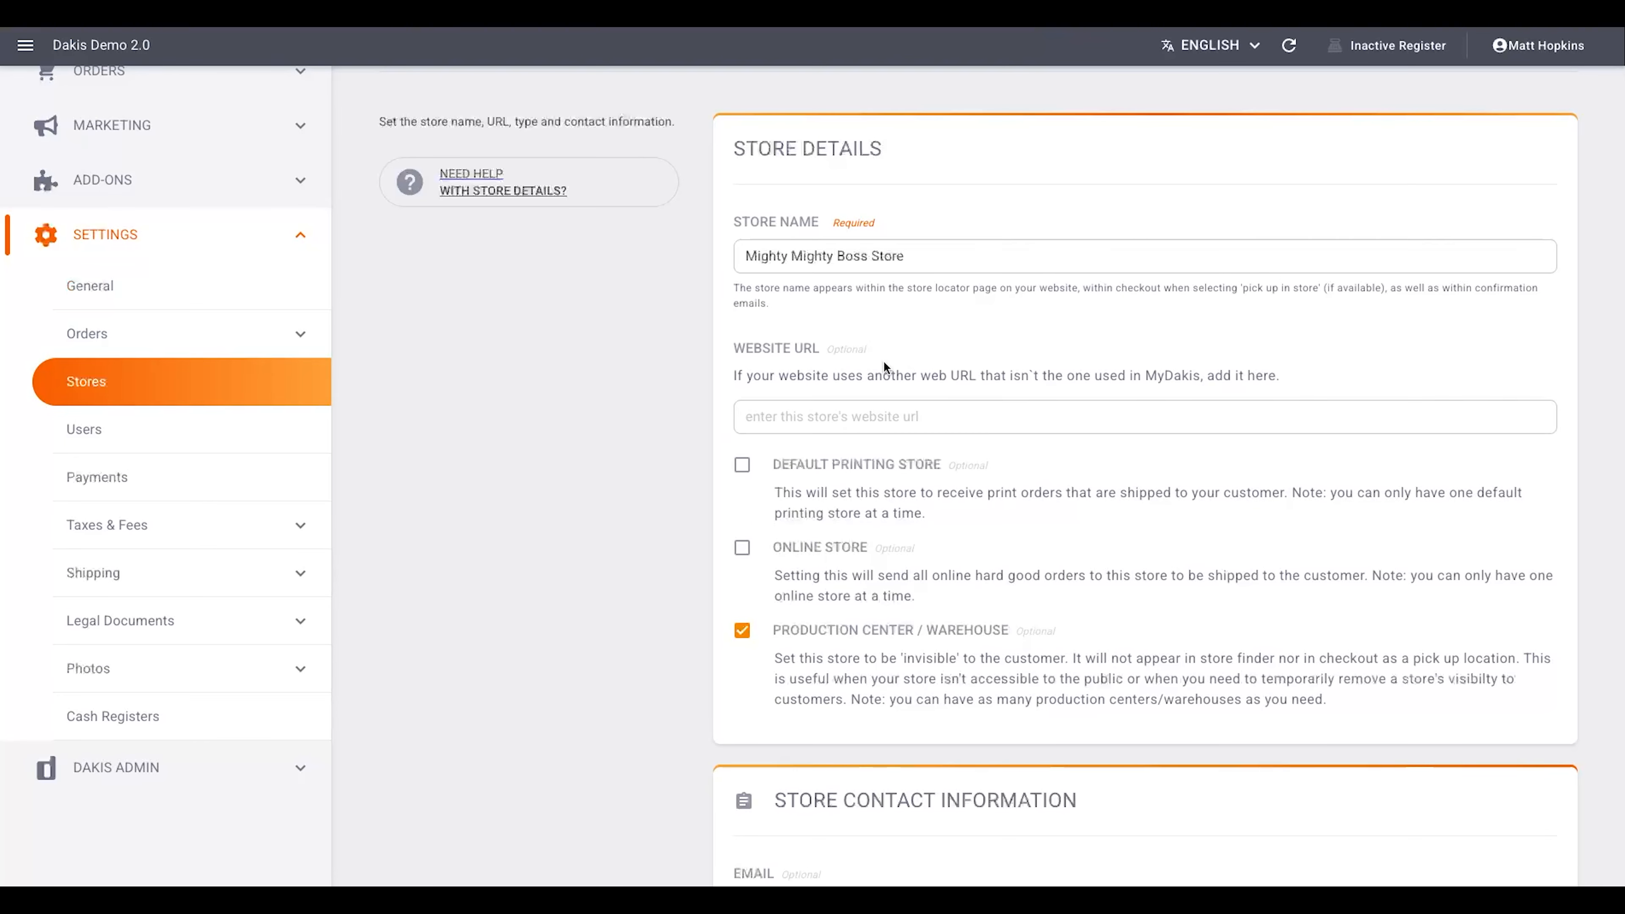
pyautogui.click(923, 413)
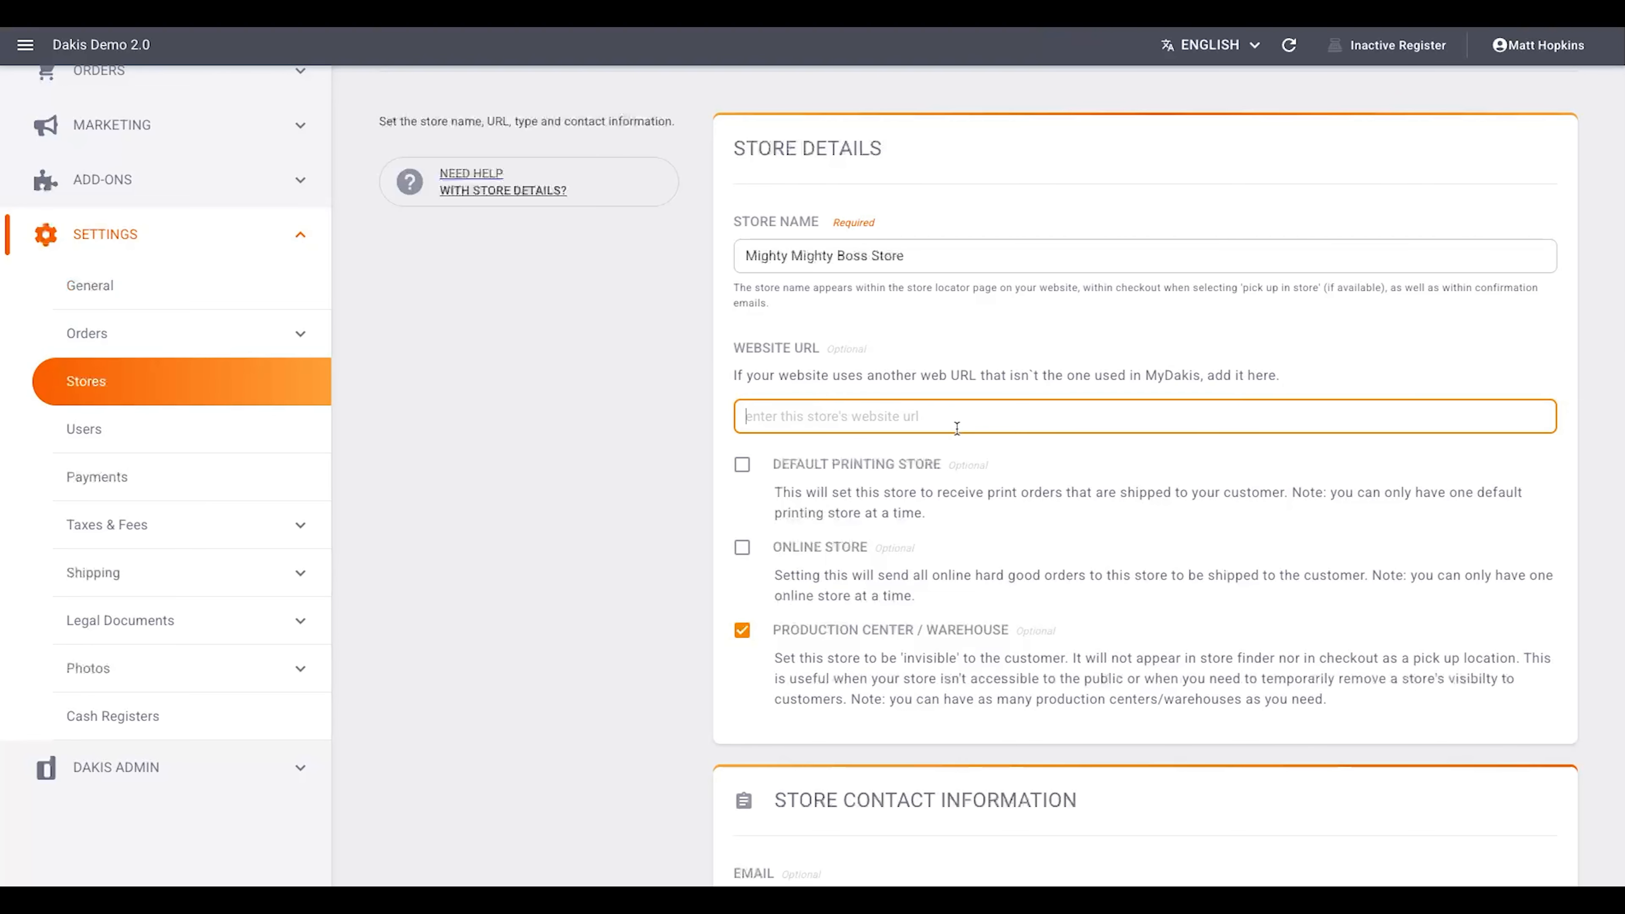
pyautogui.scroll(-2, 958, 427)
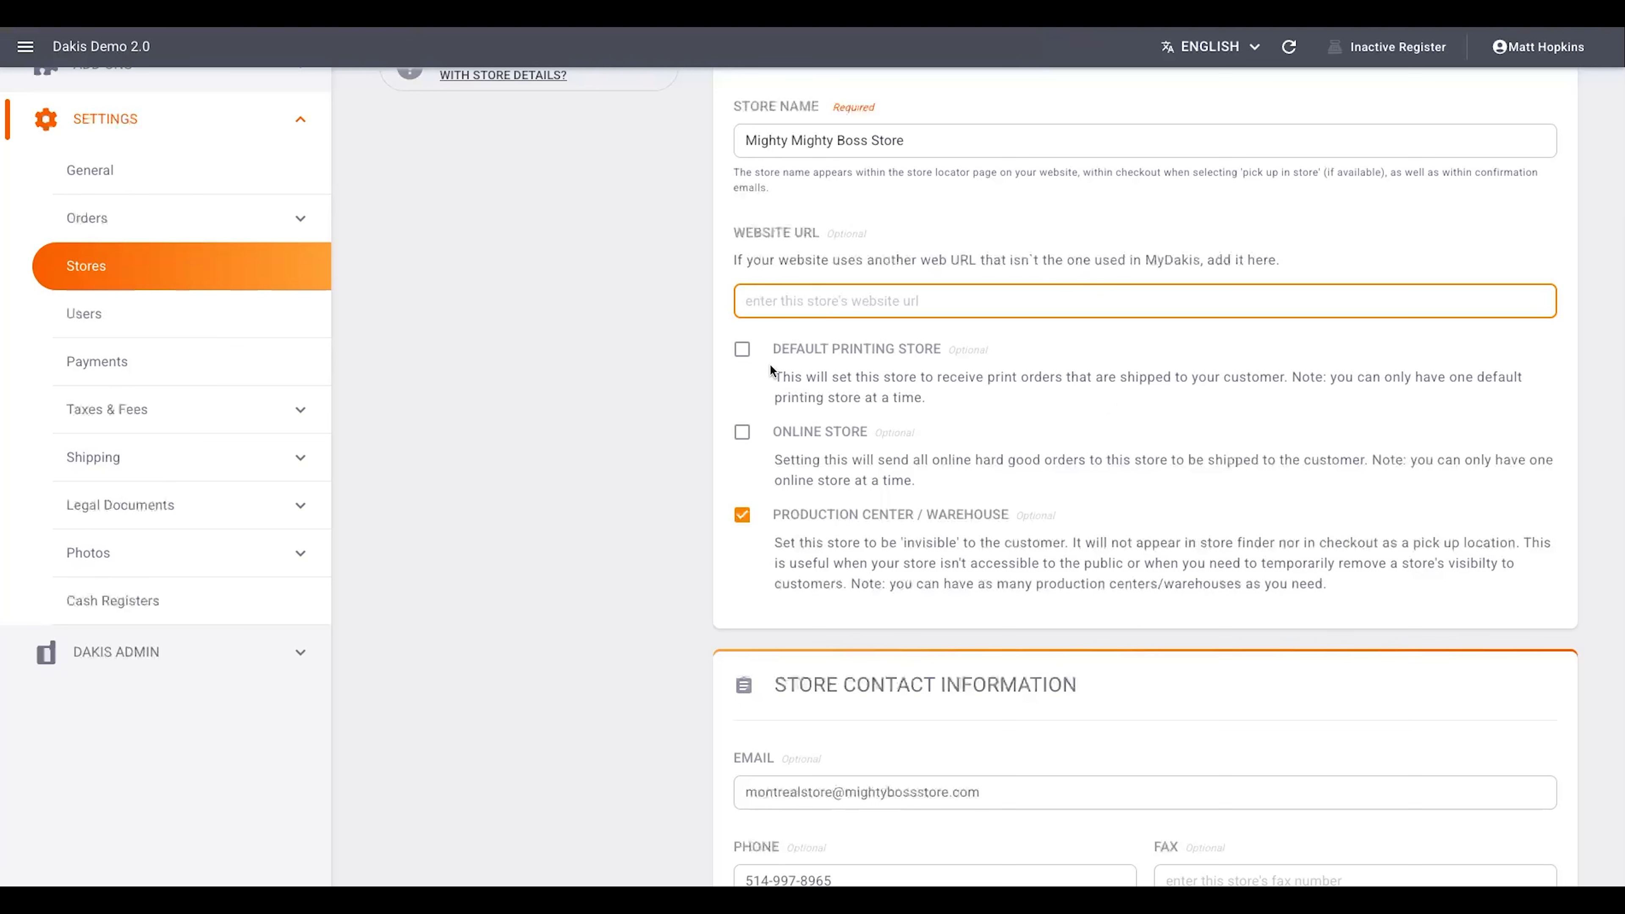
pyautogui.click(742, 350)
pyautogui.click(744, 516)
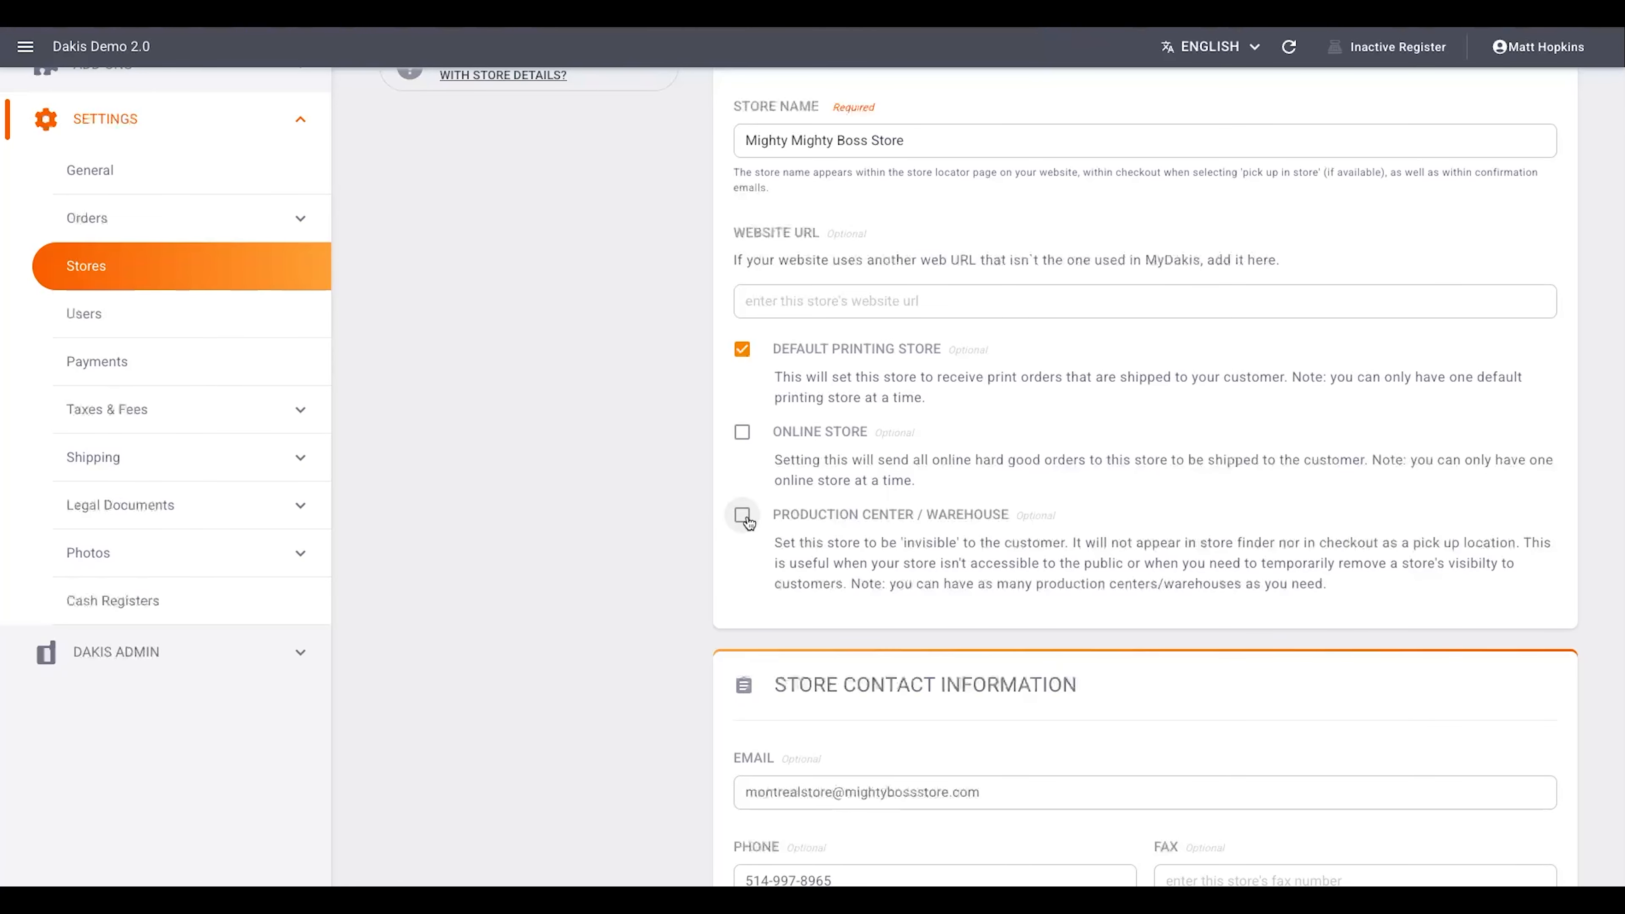
pyautogui.click(756, 300)
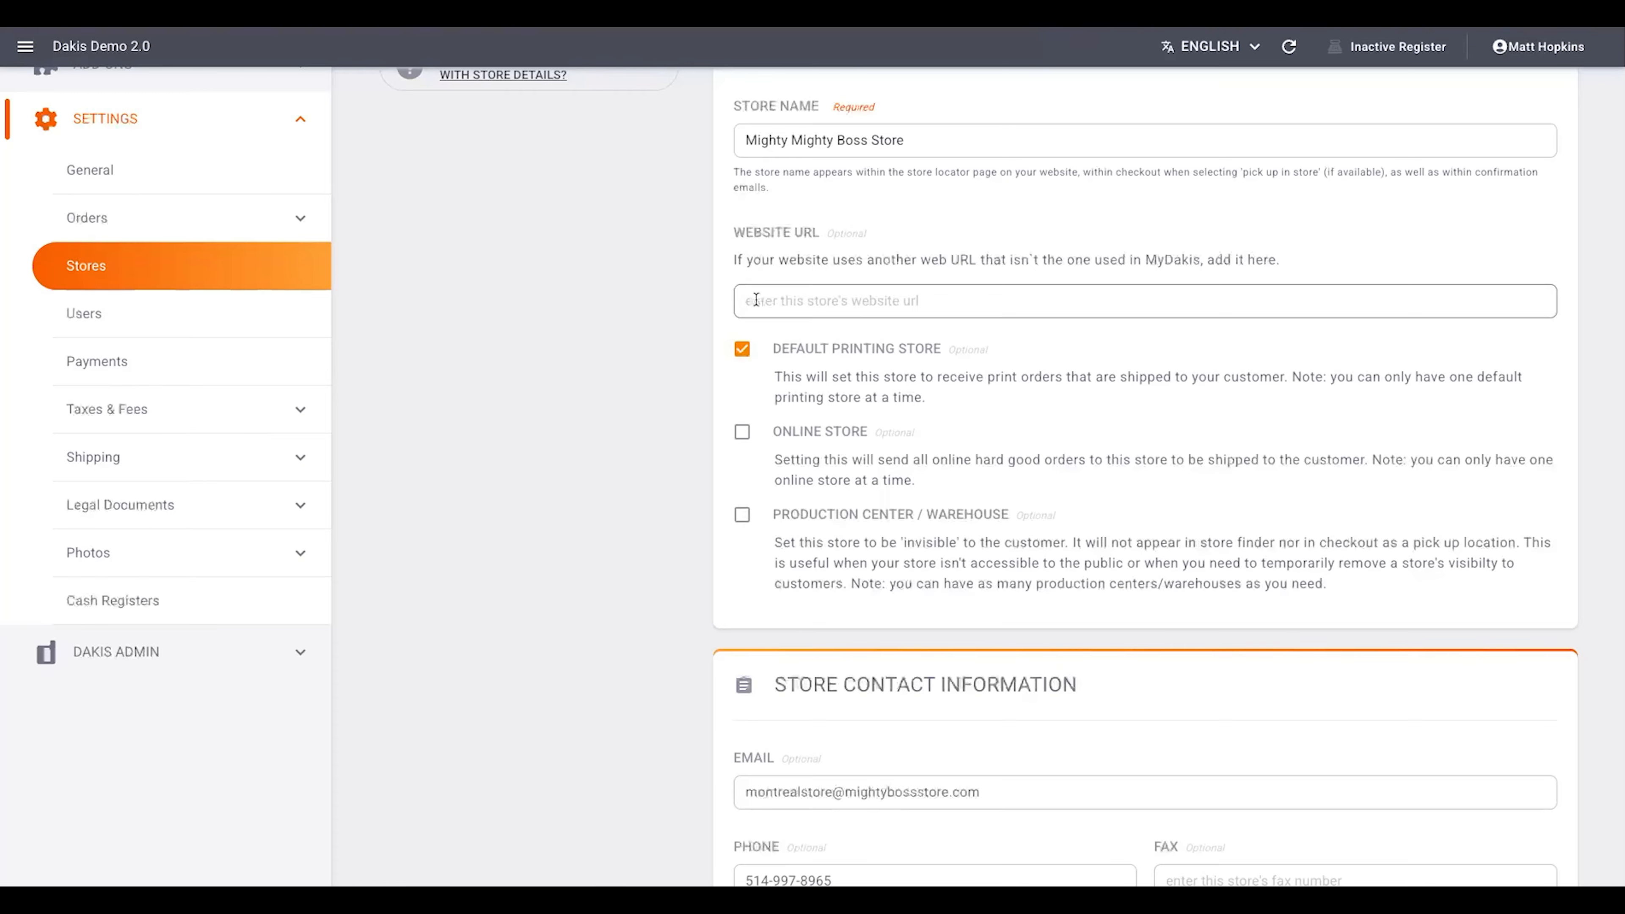
pyautogui.click(742, 349)
pyautogui.click(746, 434)
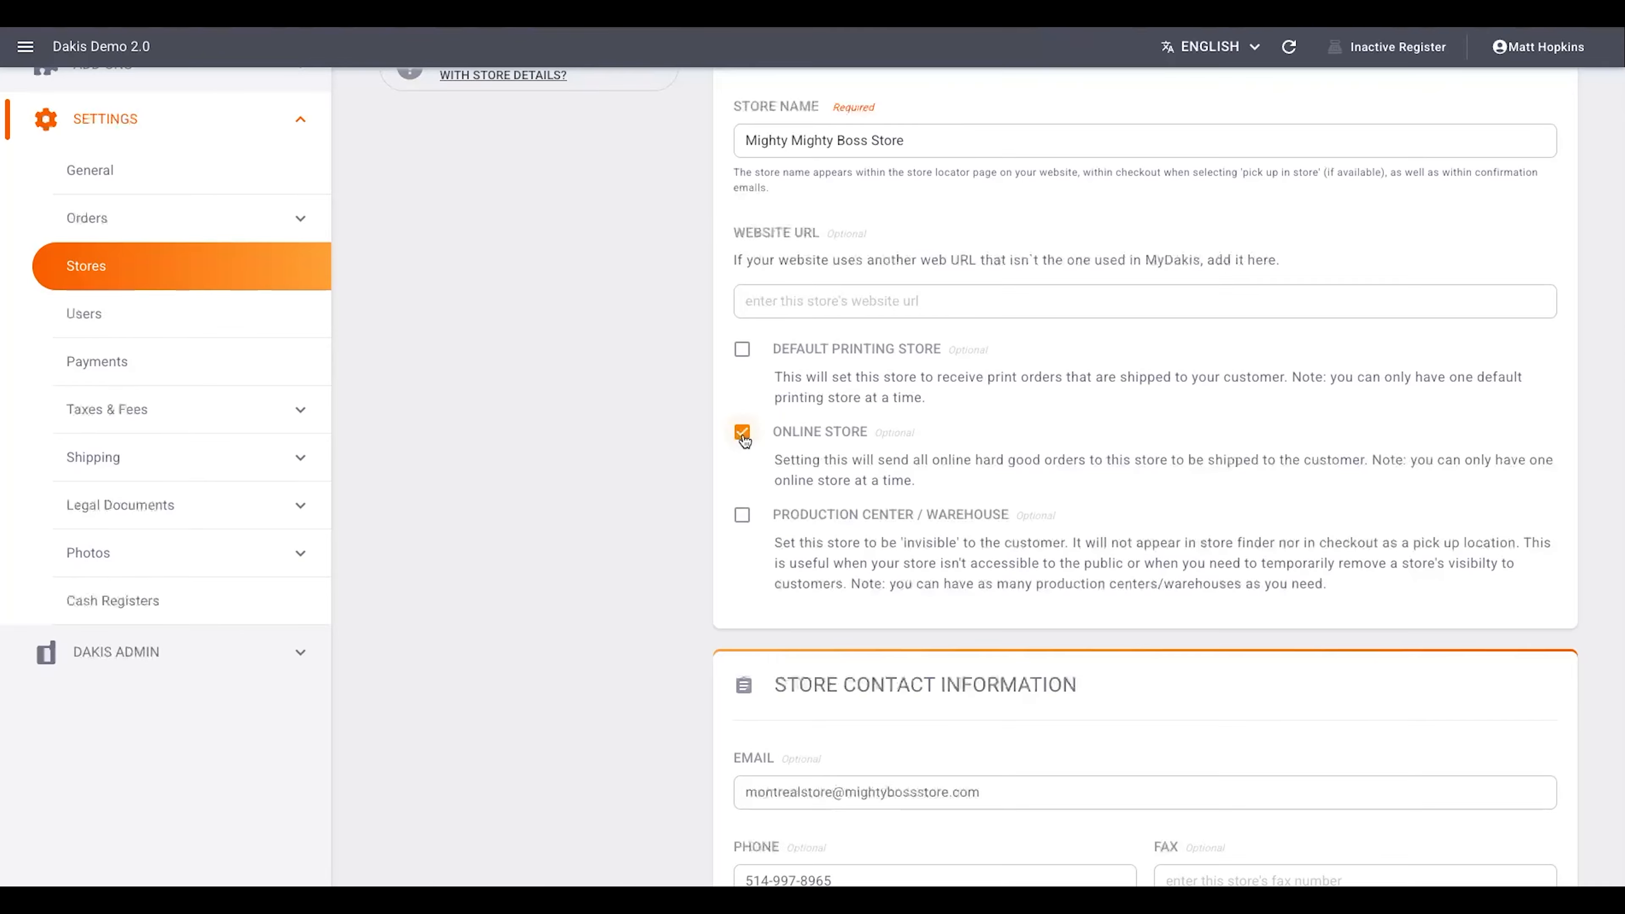
pyautogui.click(742, 433)
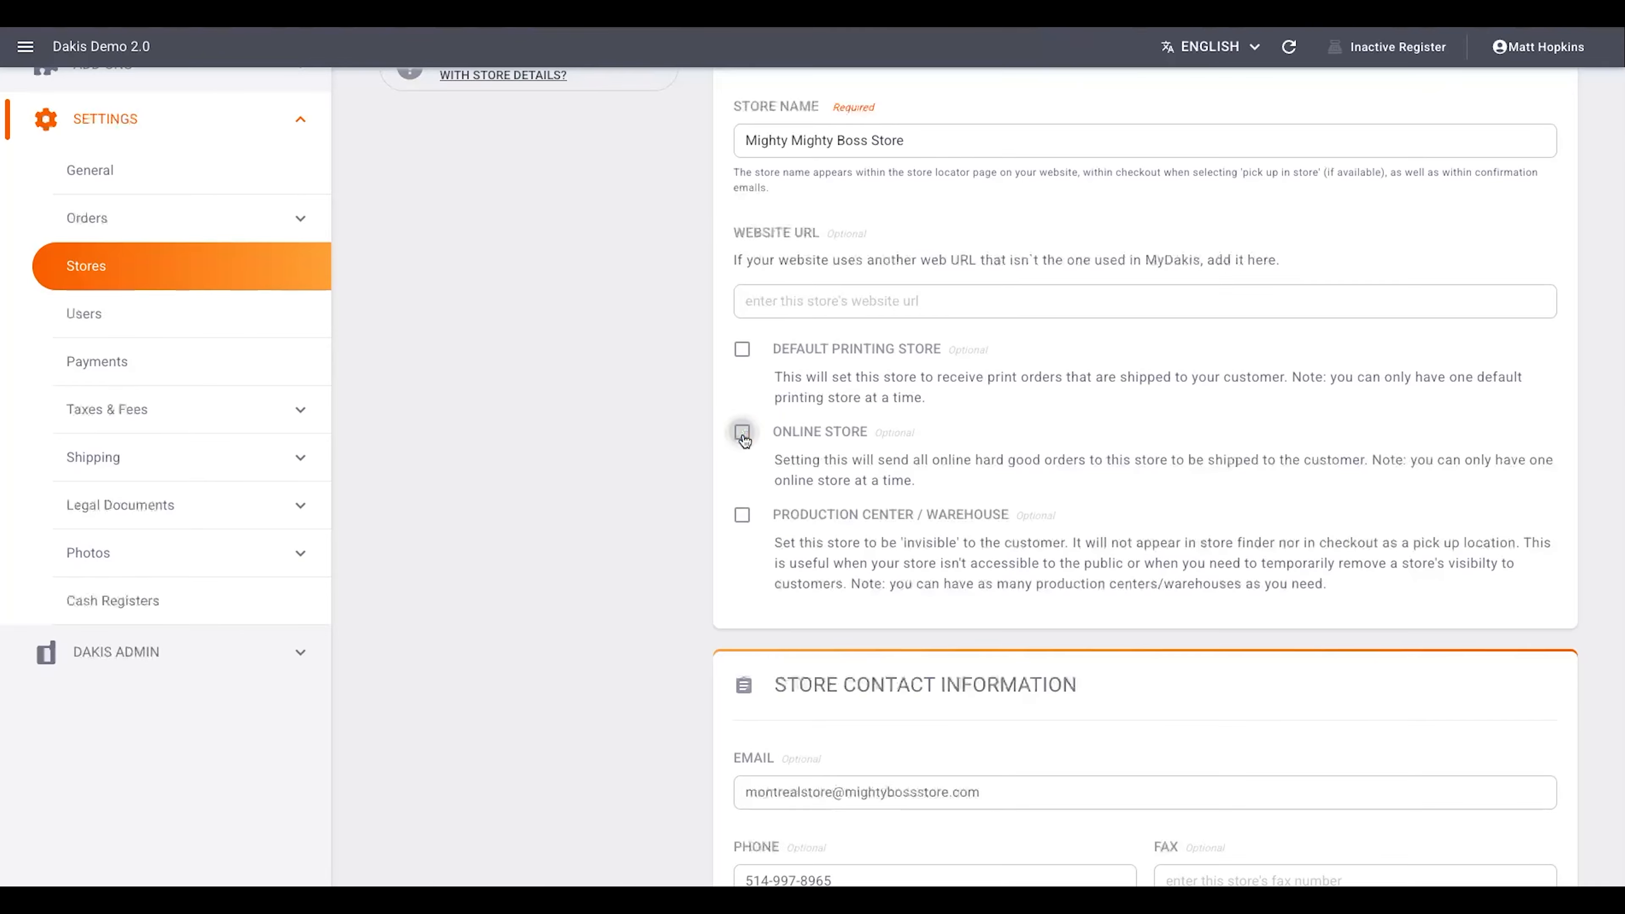
pyautogui.click(742, 514)
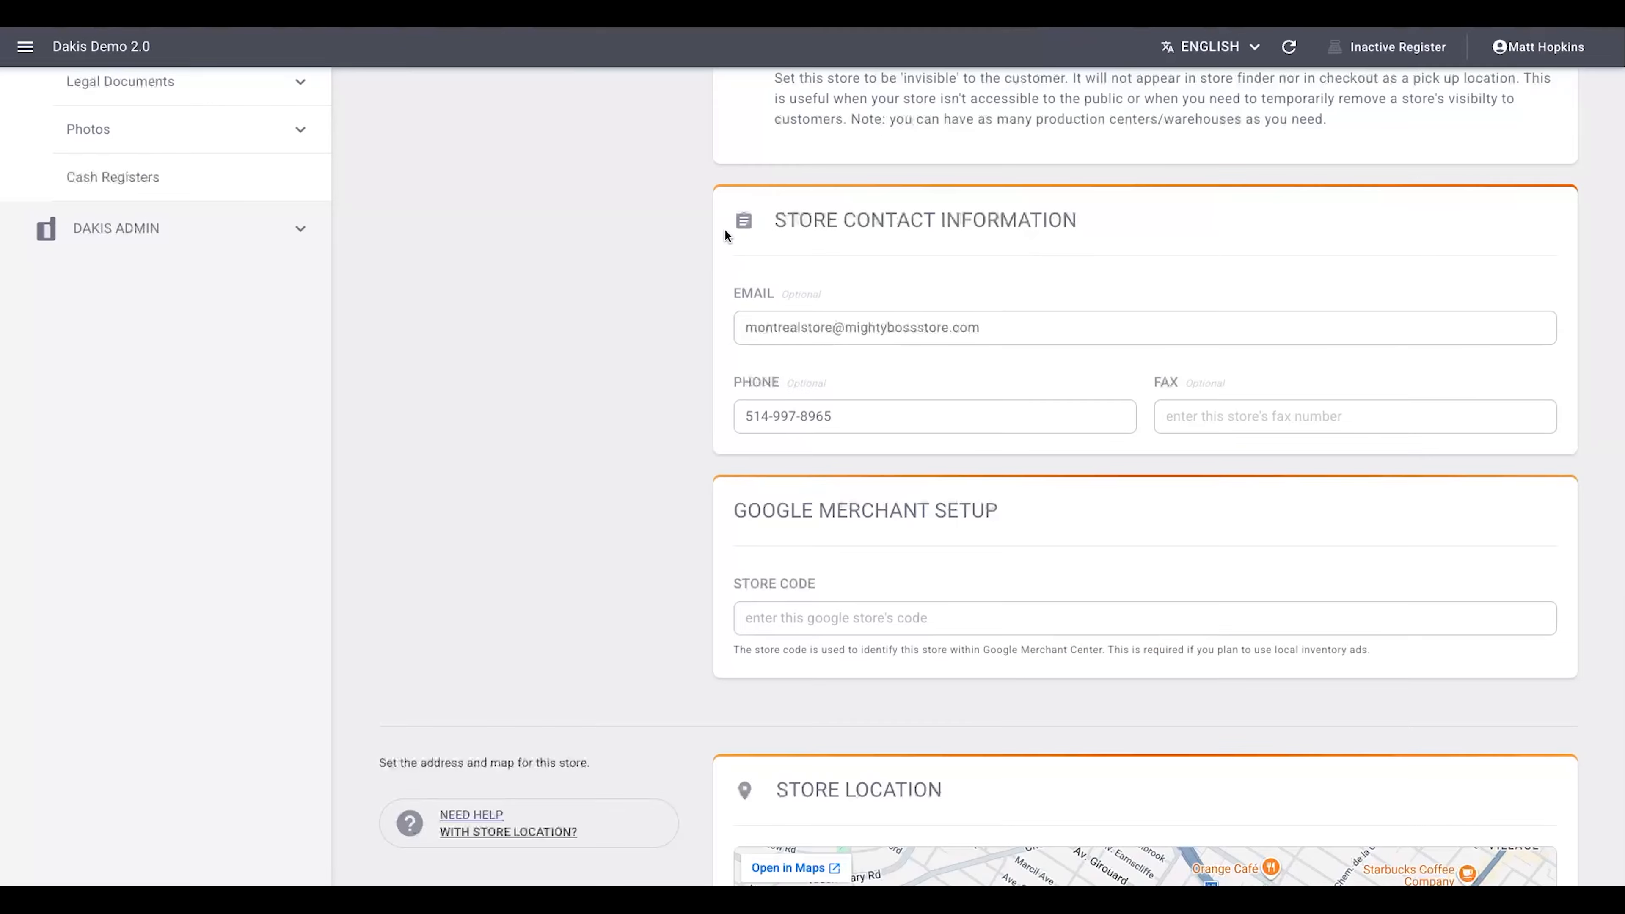
# - Review the store's email, phone and fax fields, the Google Merchant store code, and the store location section
pyautogui.click(1022, 331)
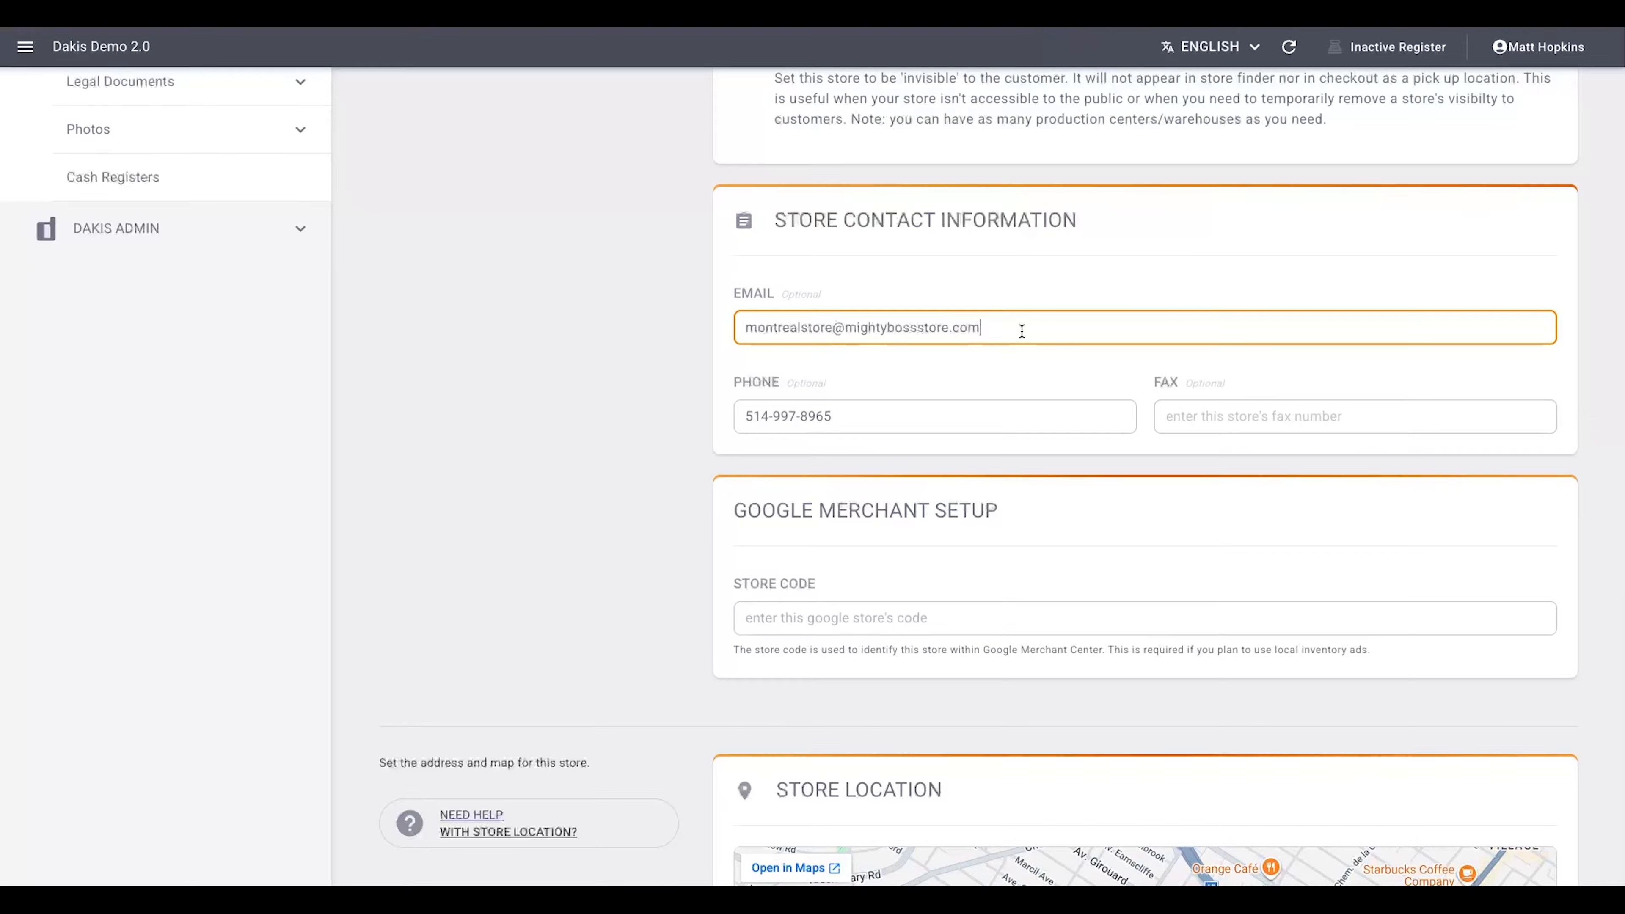
pyautogui.click(997, 417)
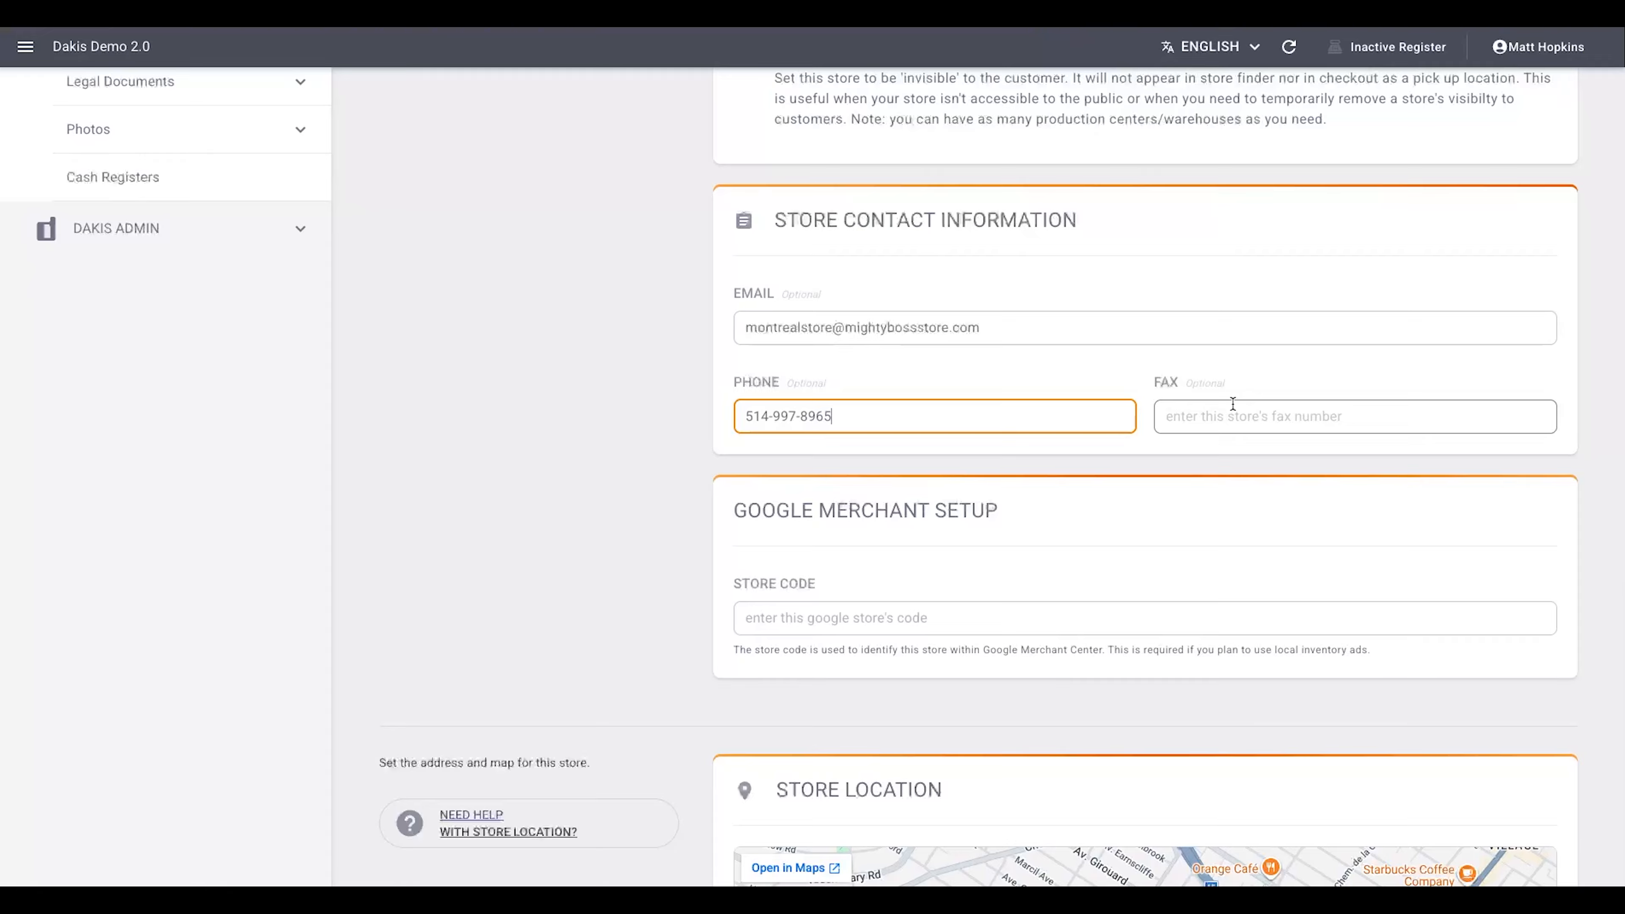
pyautogui.click(1221, 416)
pyautogui.scroll(-5, 771, 506)
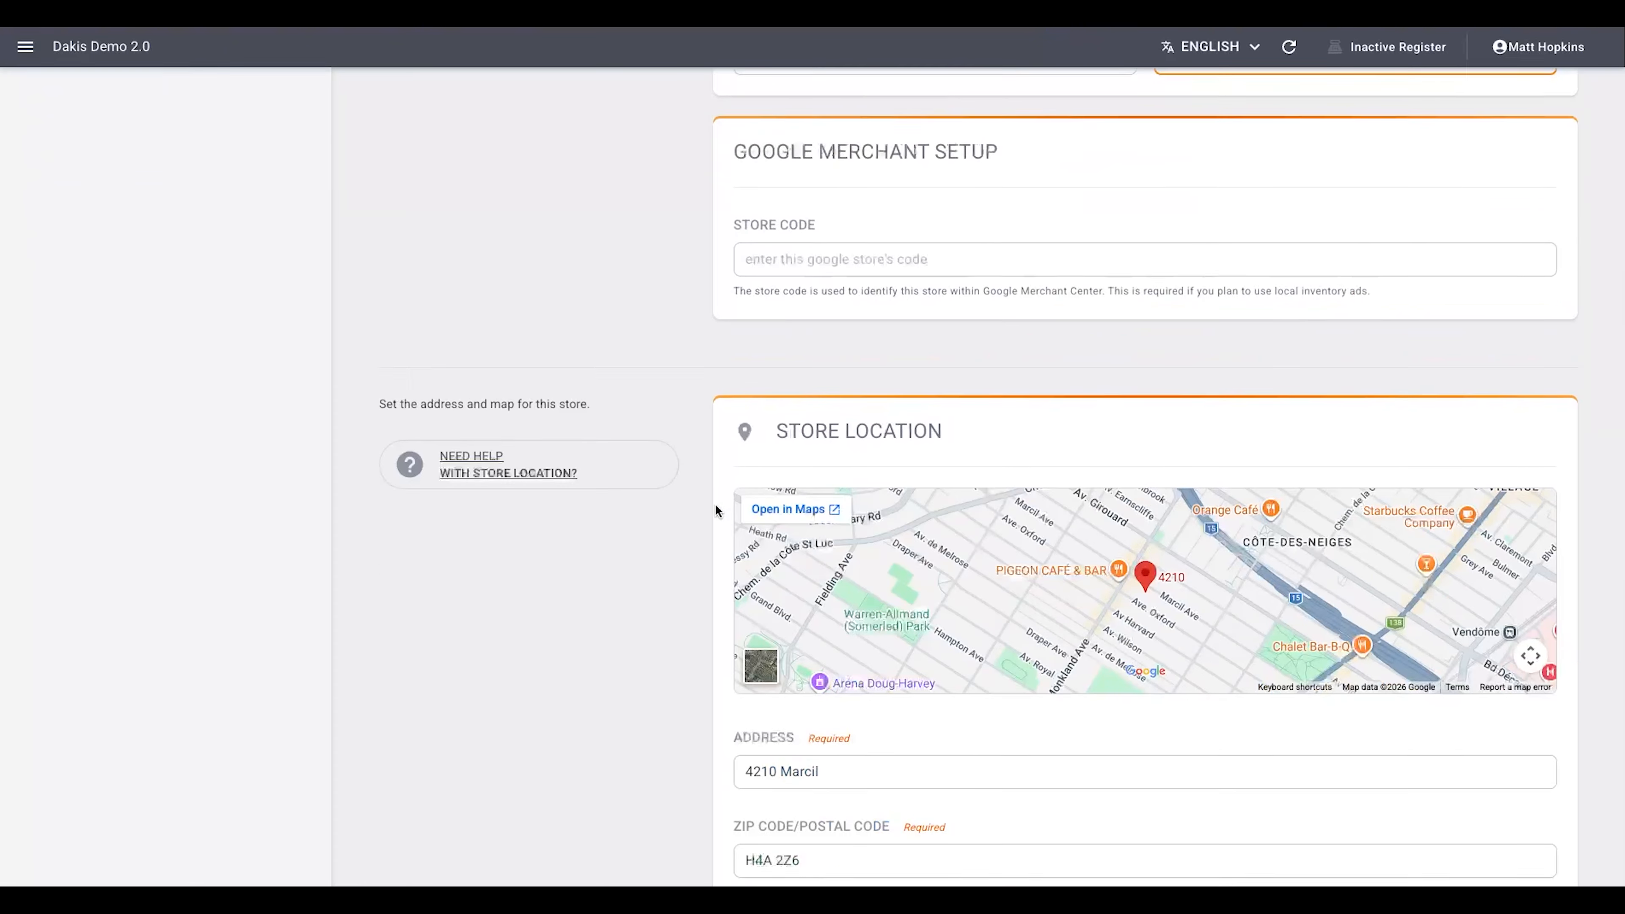
pyautogui.scroll(1, 715, 504)
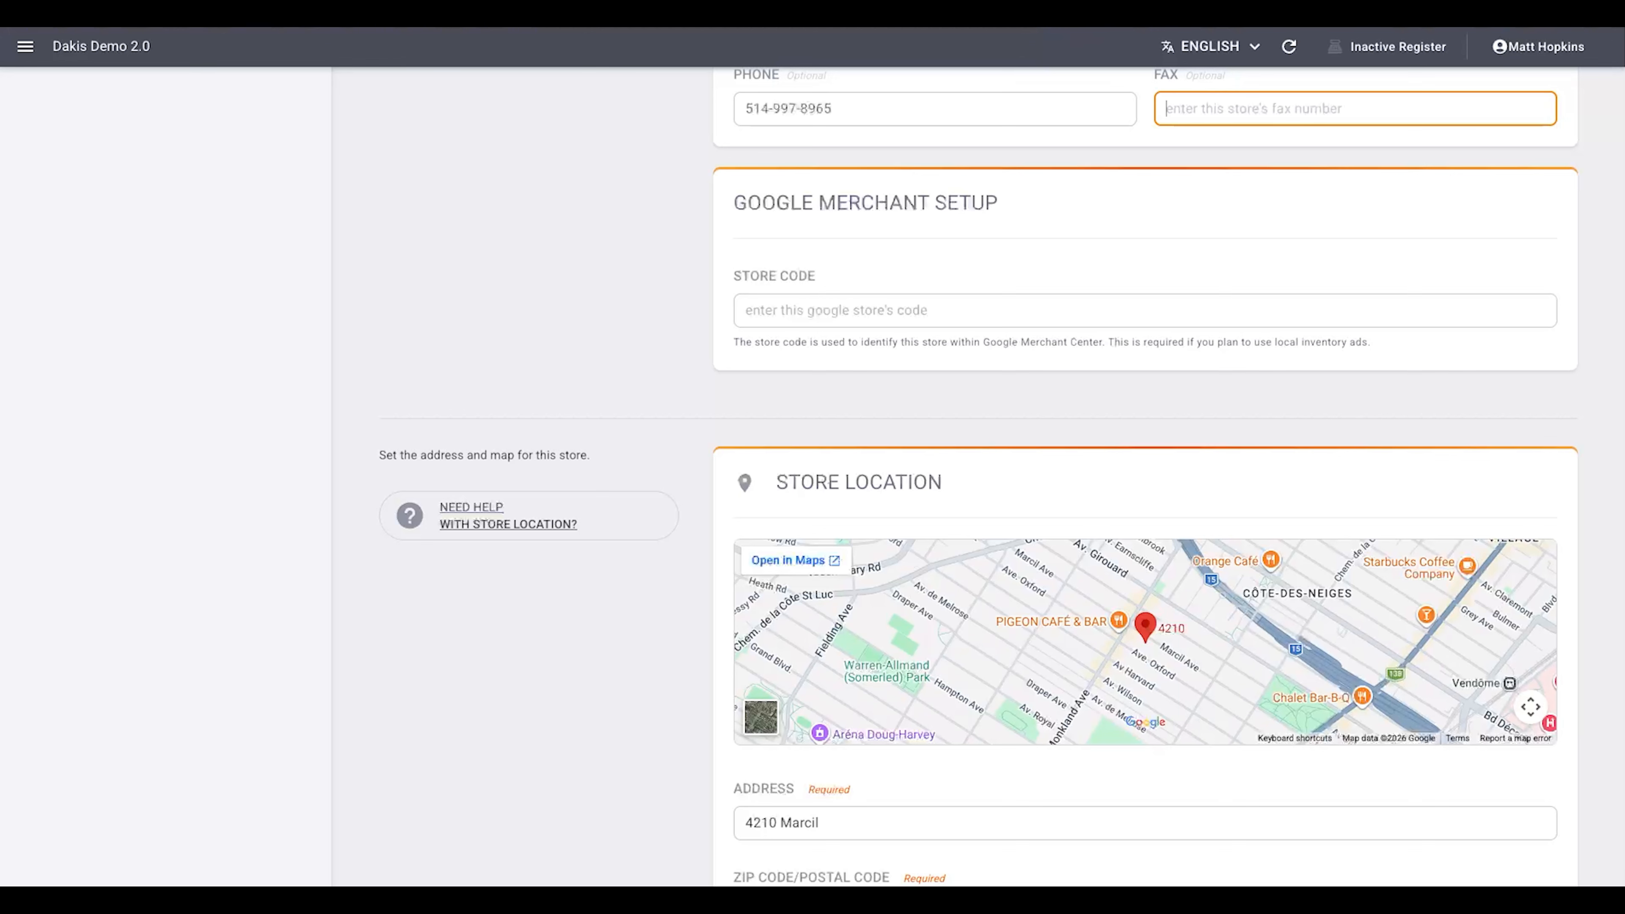
pyautogui.scroll(-6, 704, 529)
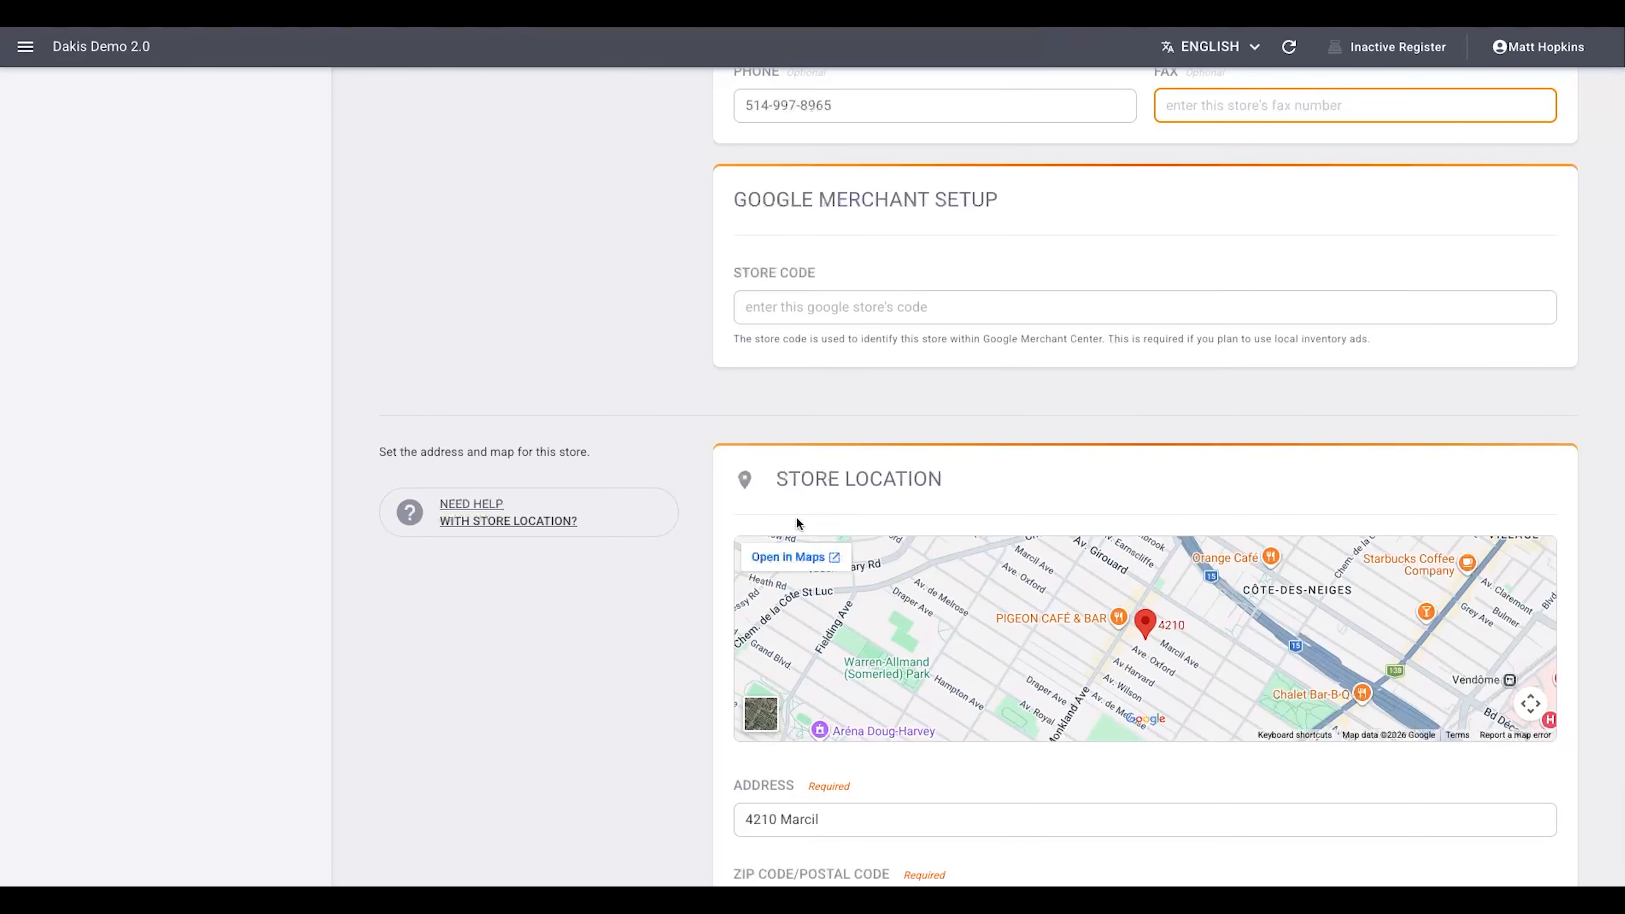
pyautogui.scroll(-4, 695, 531)
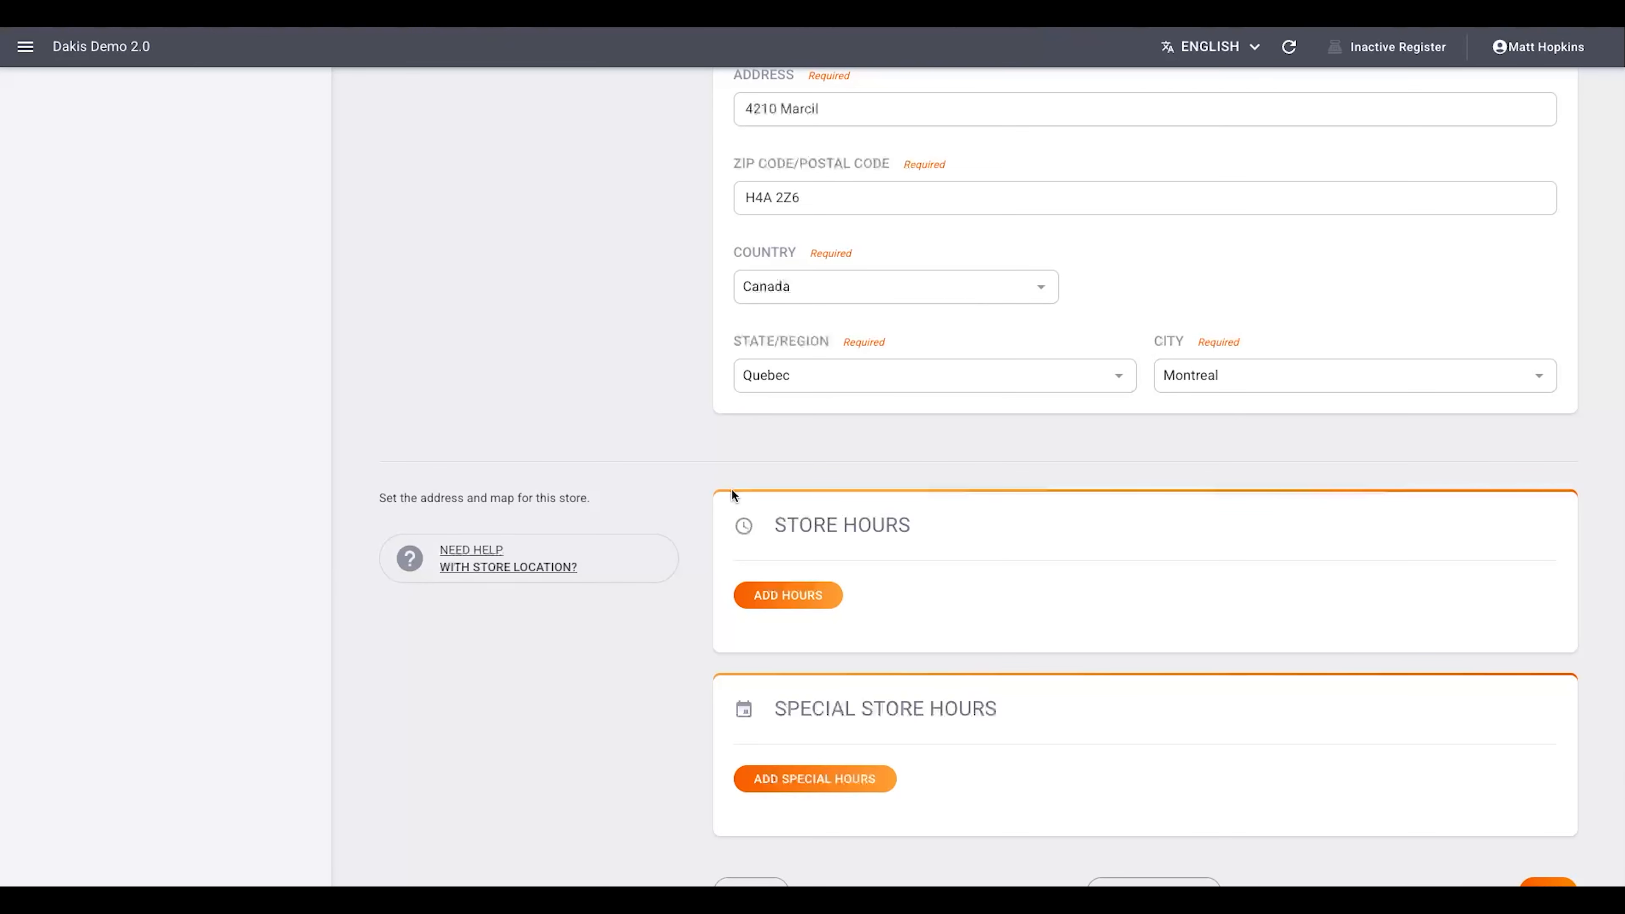
# - Add a store hours entry covering Monday through Friday
pyautogui.click(794, 594)
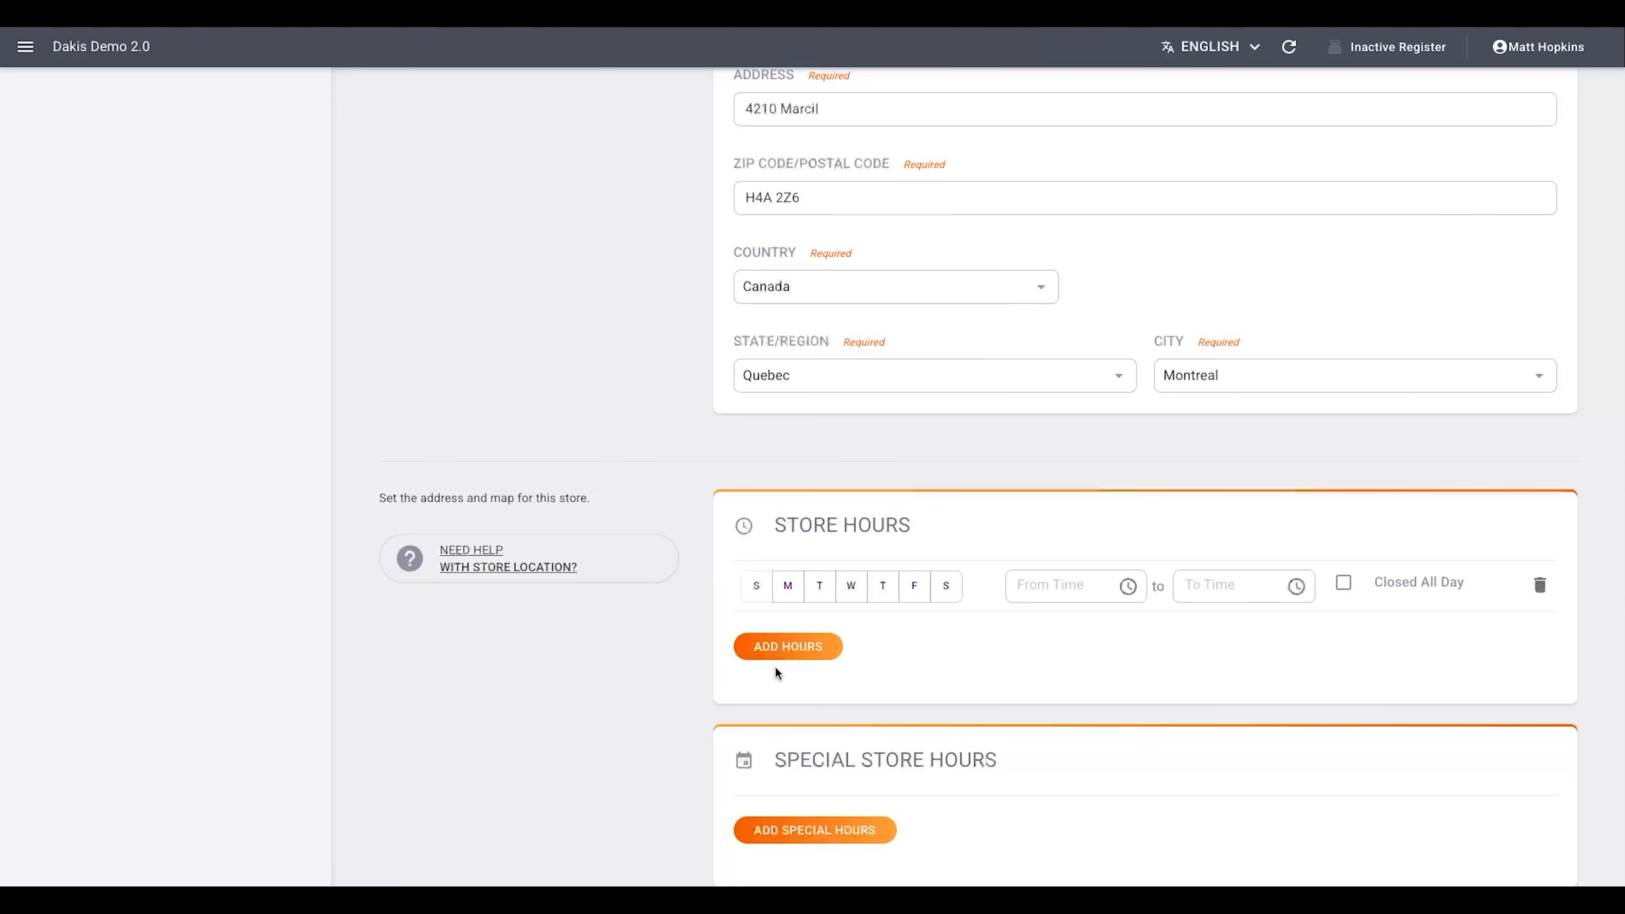
pyautogui.click(788, 593)
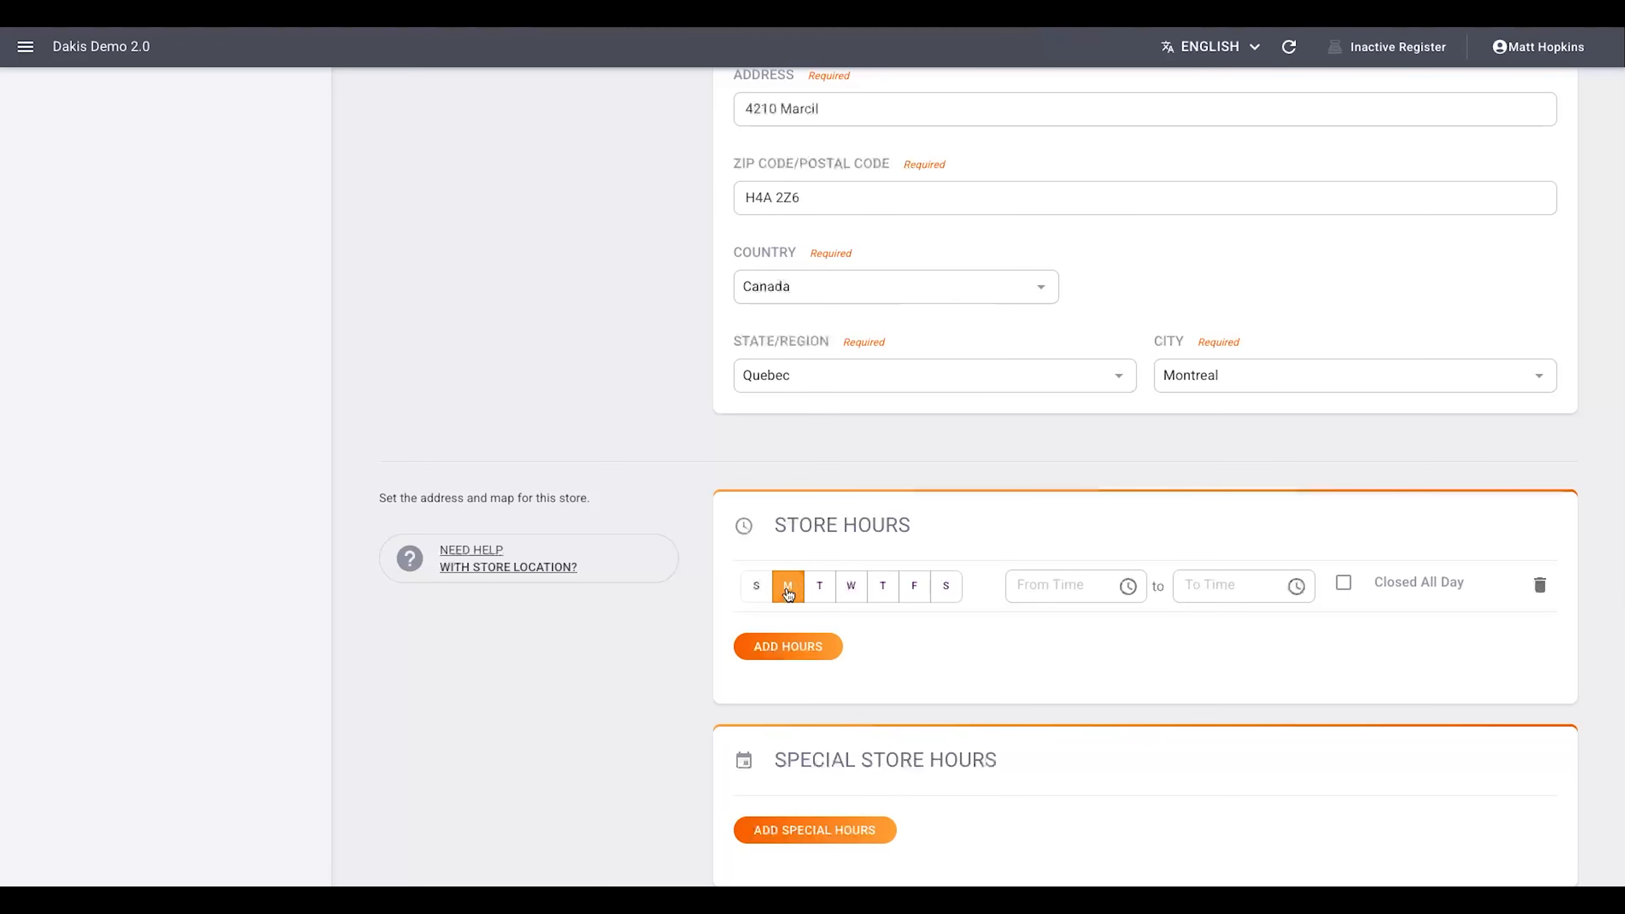
pyautogui.click(914, 590)
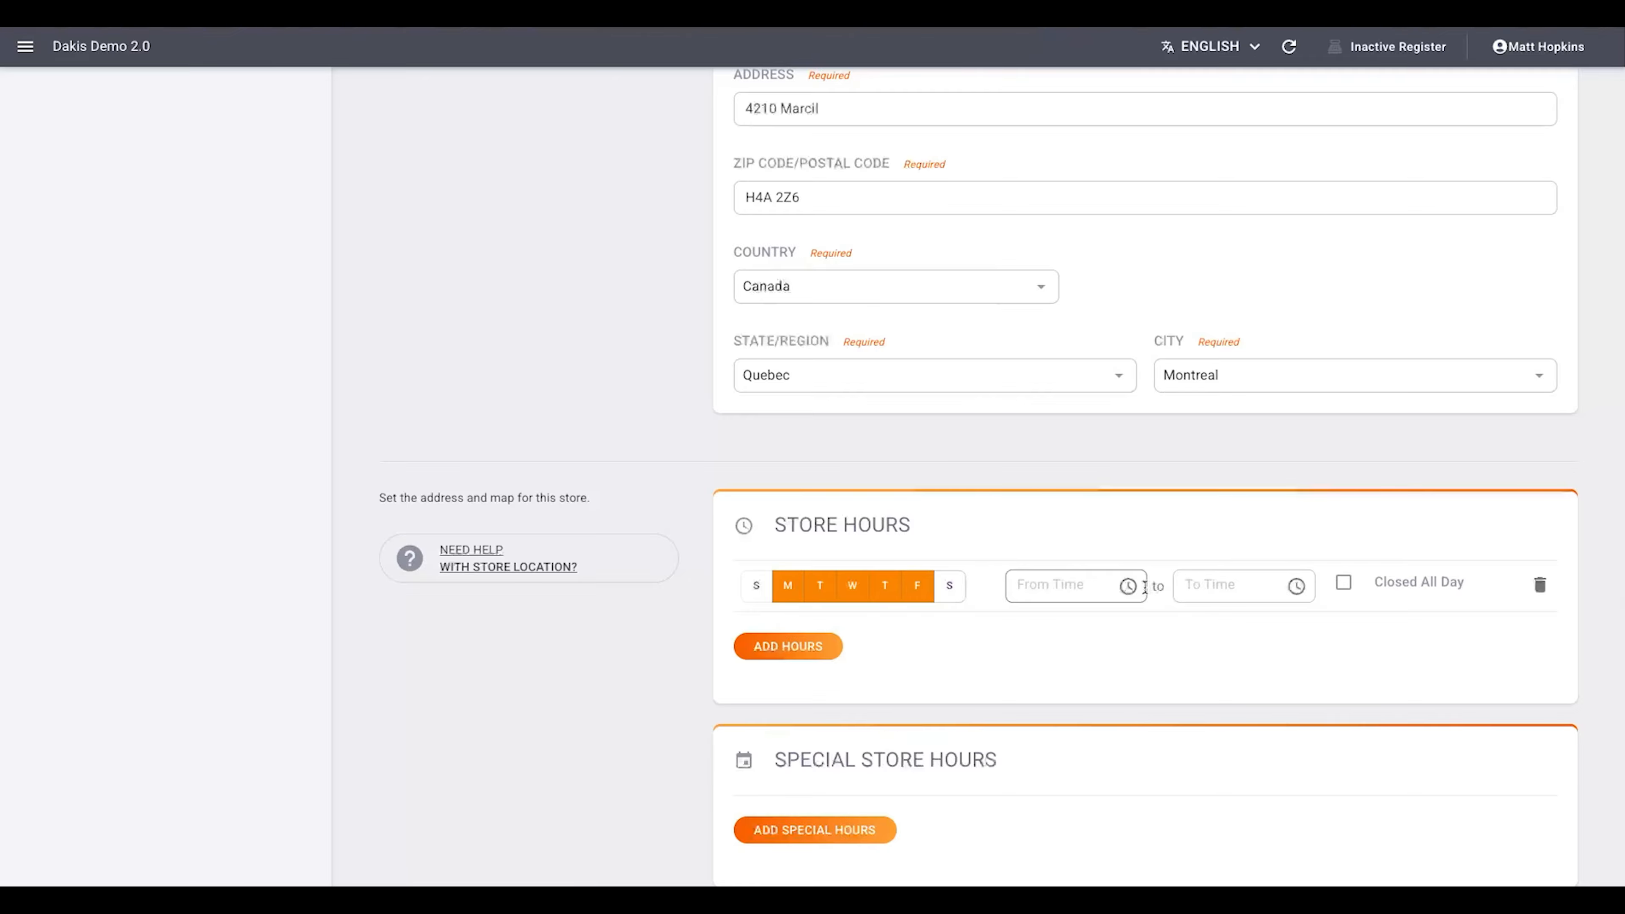
# - Set the Monday-to-Friday opening time to 09:00 AM
pyautogui.click(1128, 585)
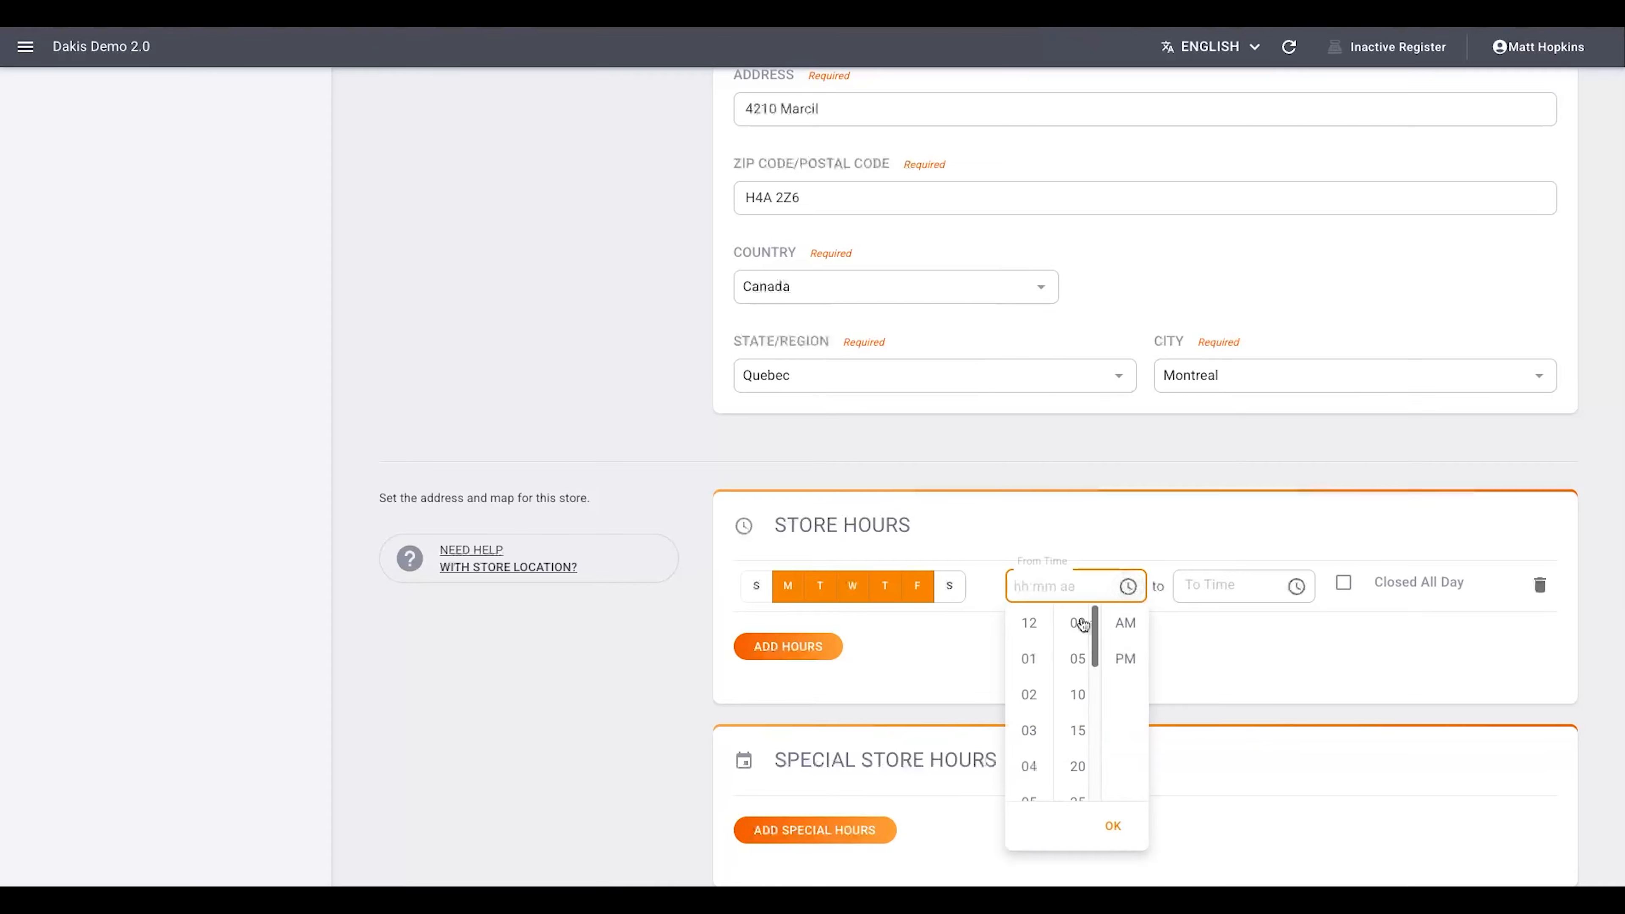
pyautogui.scroll(-3, 1048, 692)
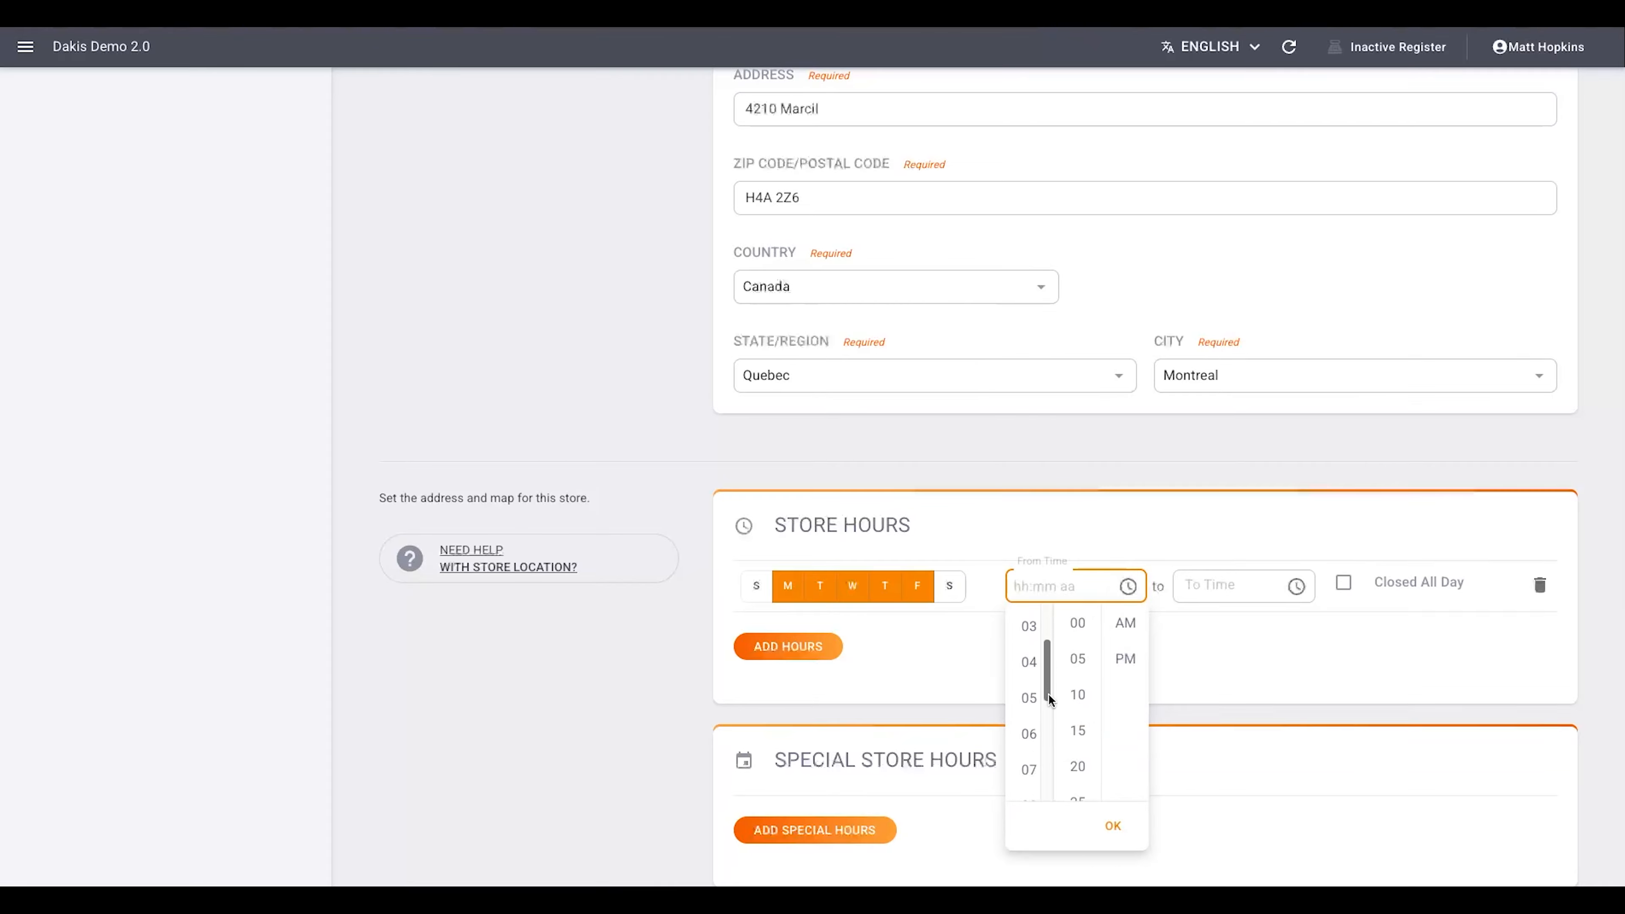
pyautogui.moveTo(1049, 700); pyautogui.dragTo(1050, 741)
pyautogui.click(1031, 738)
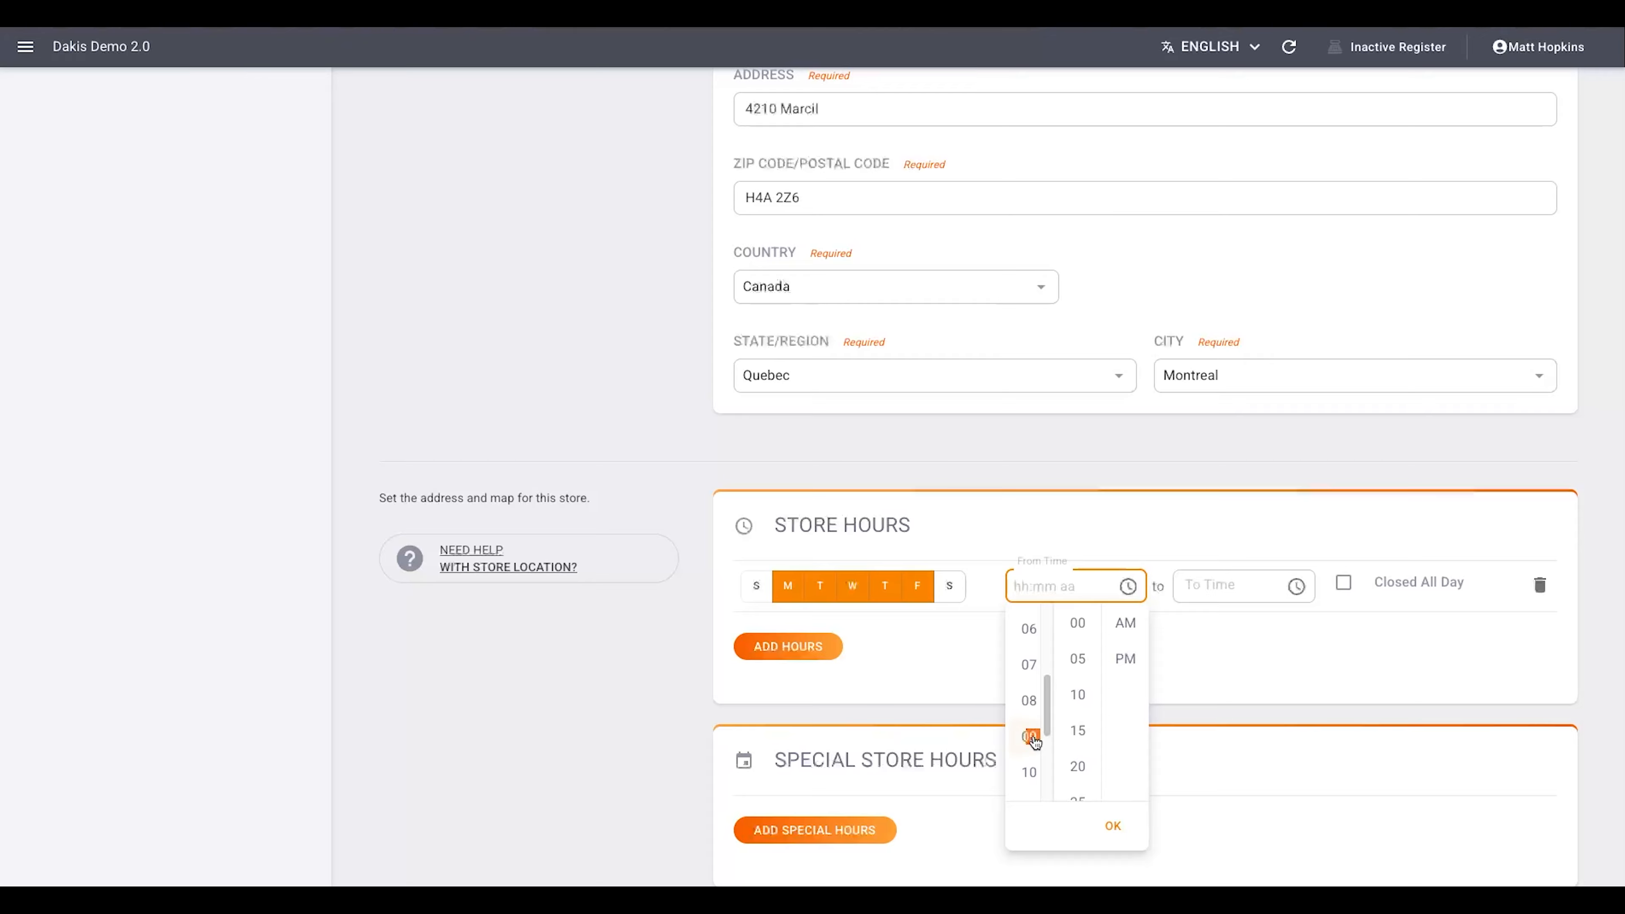
pyautogui.click(1126, 624)
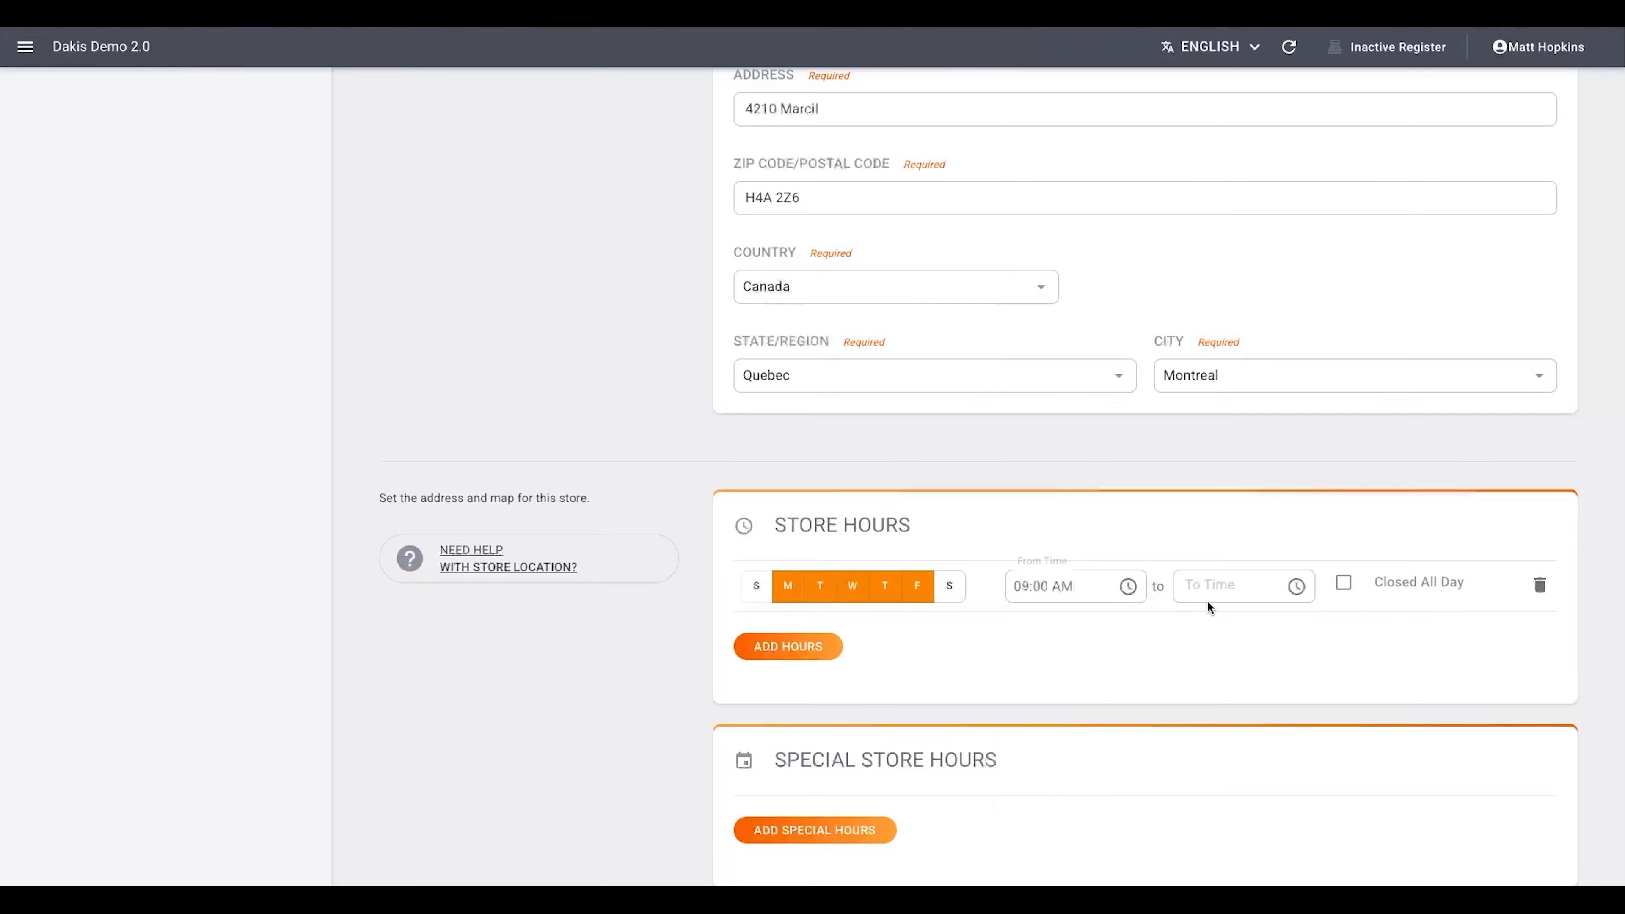
# - Set the Monday-to-Friday closing time to 06:00 PM
pyautogui.click(1297, 587)
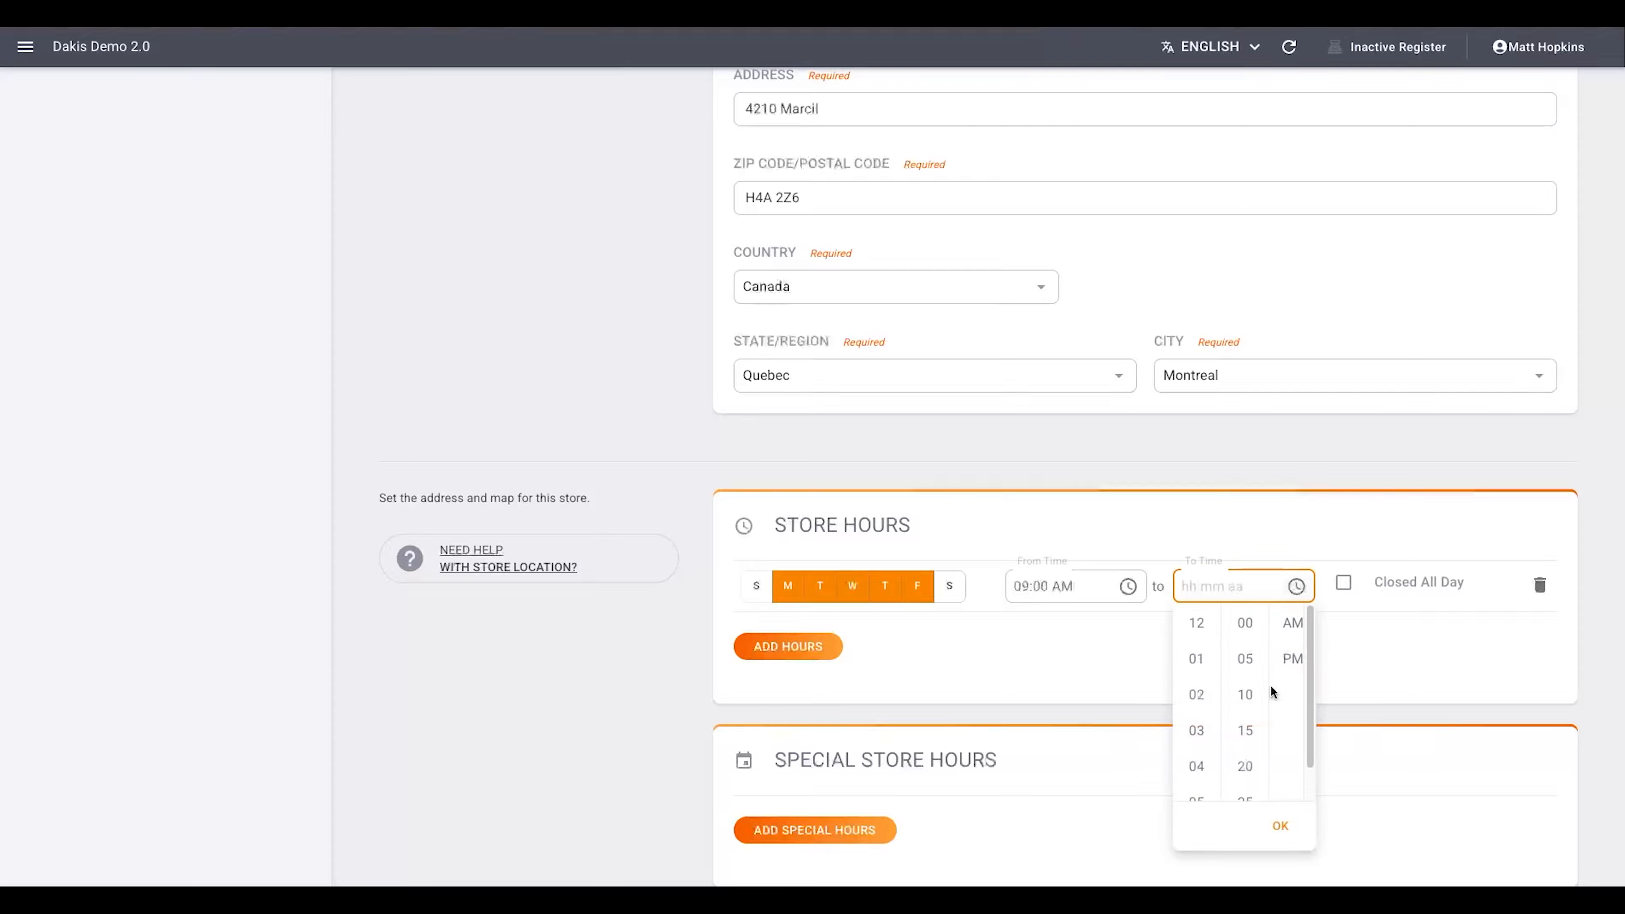
pyautogui.scroll(-2, 1221, 700)
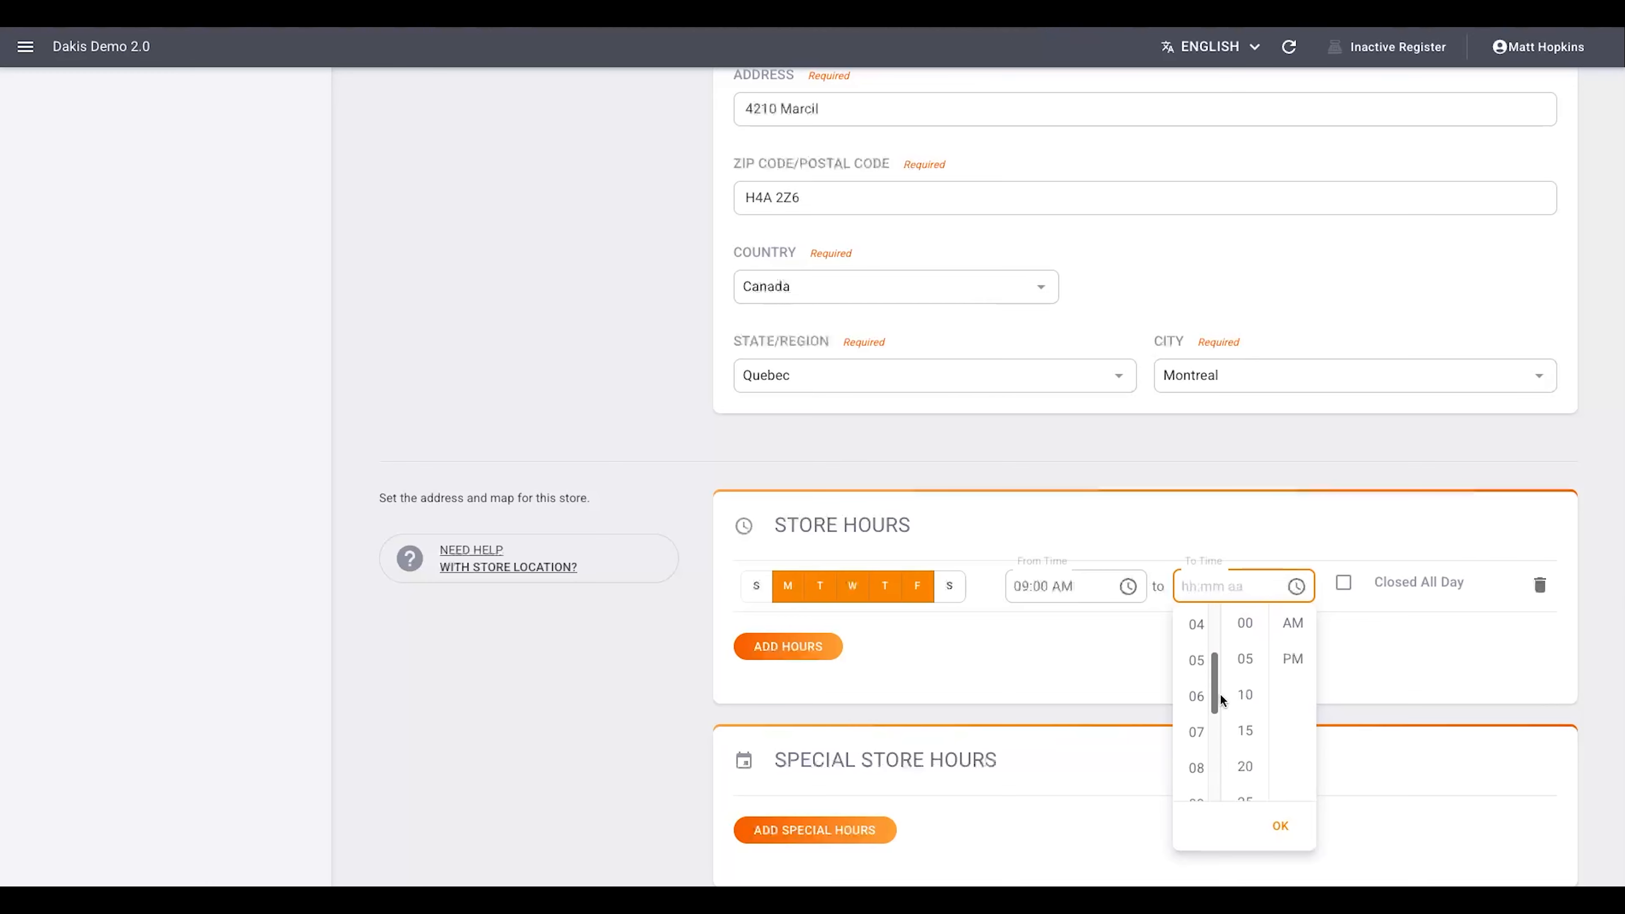
pyautogui.scroll(-1, 1219, 698)
pyautogui.click(1196, 661)
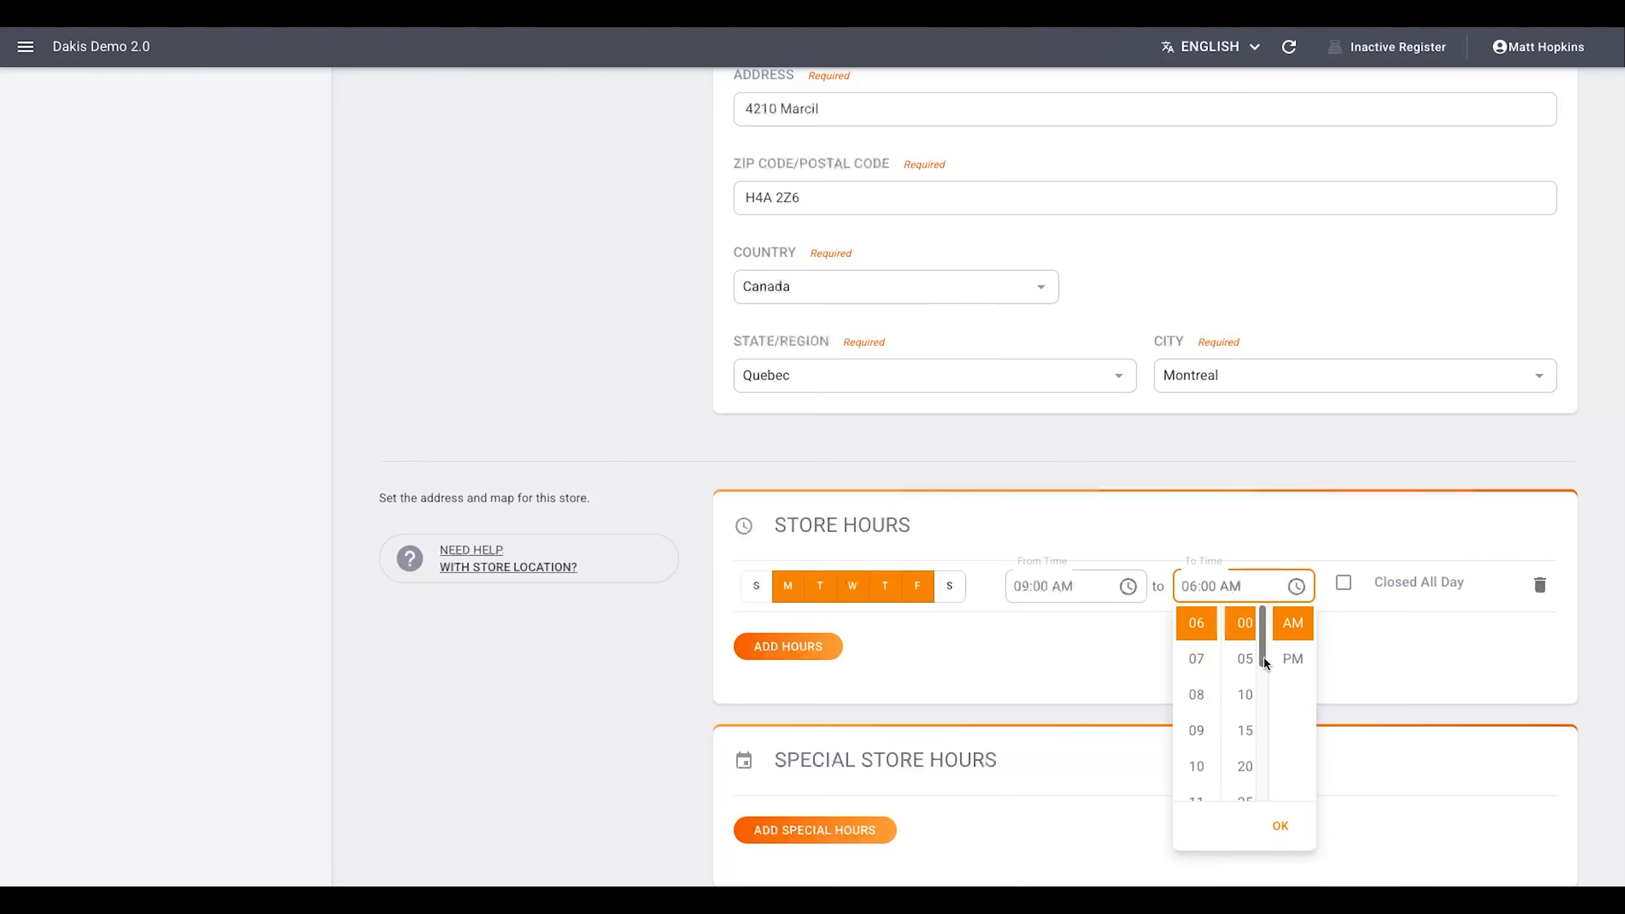
pyautogui.click(1291, 660)
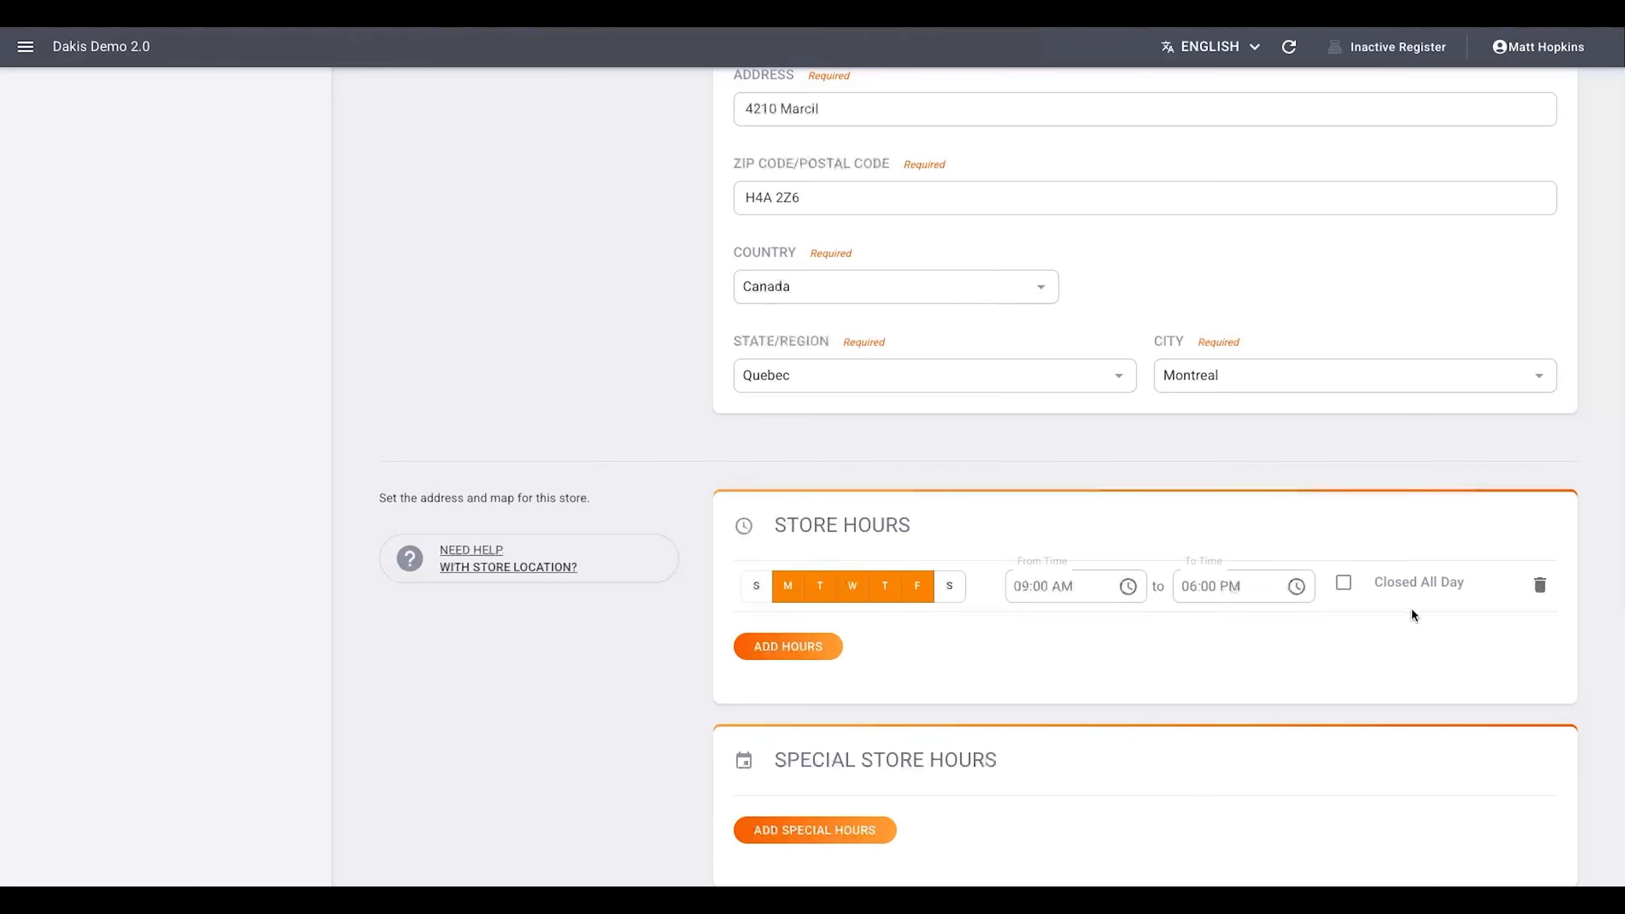
# - Add a second store hours entry for Sunday with an opening time of 10:00 AM
pyautogui.click(795, 651)
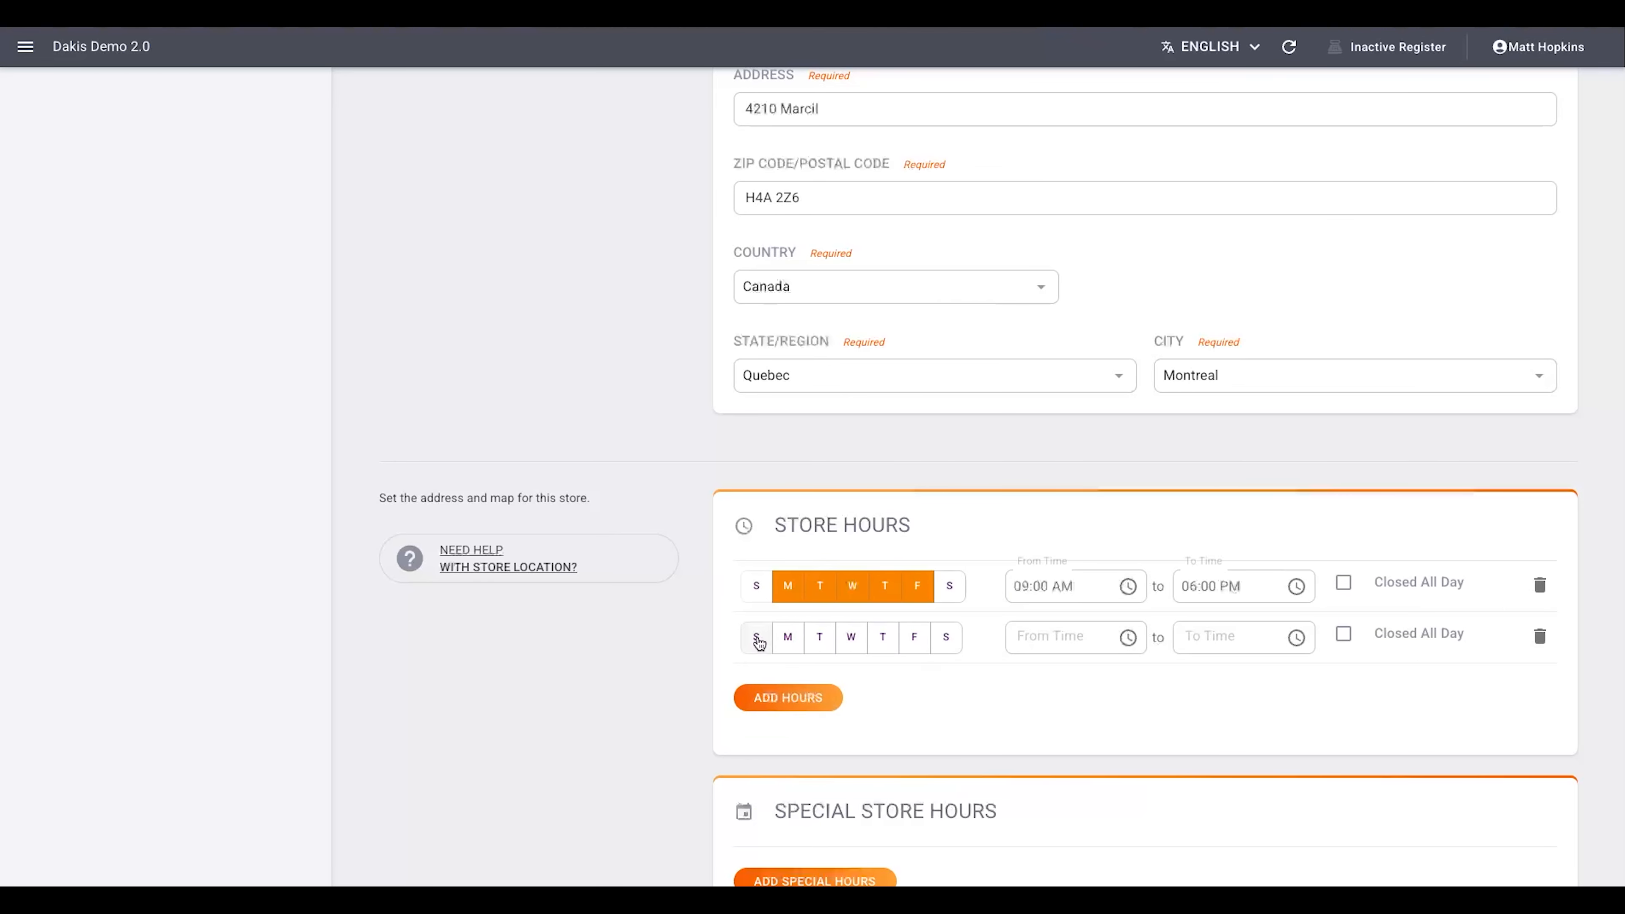
pyautogui.click(760, 640)
pyautogui.click(1056, 644)
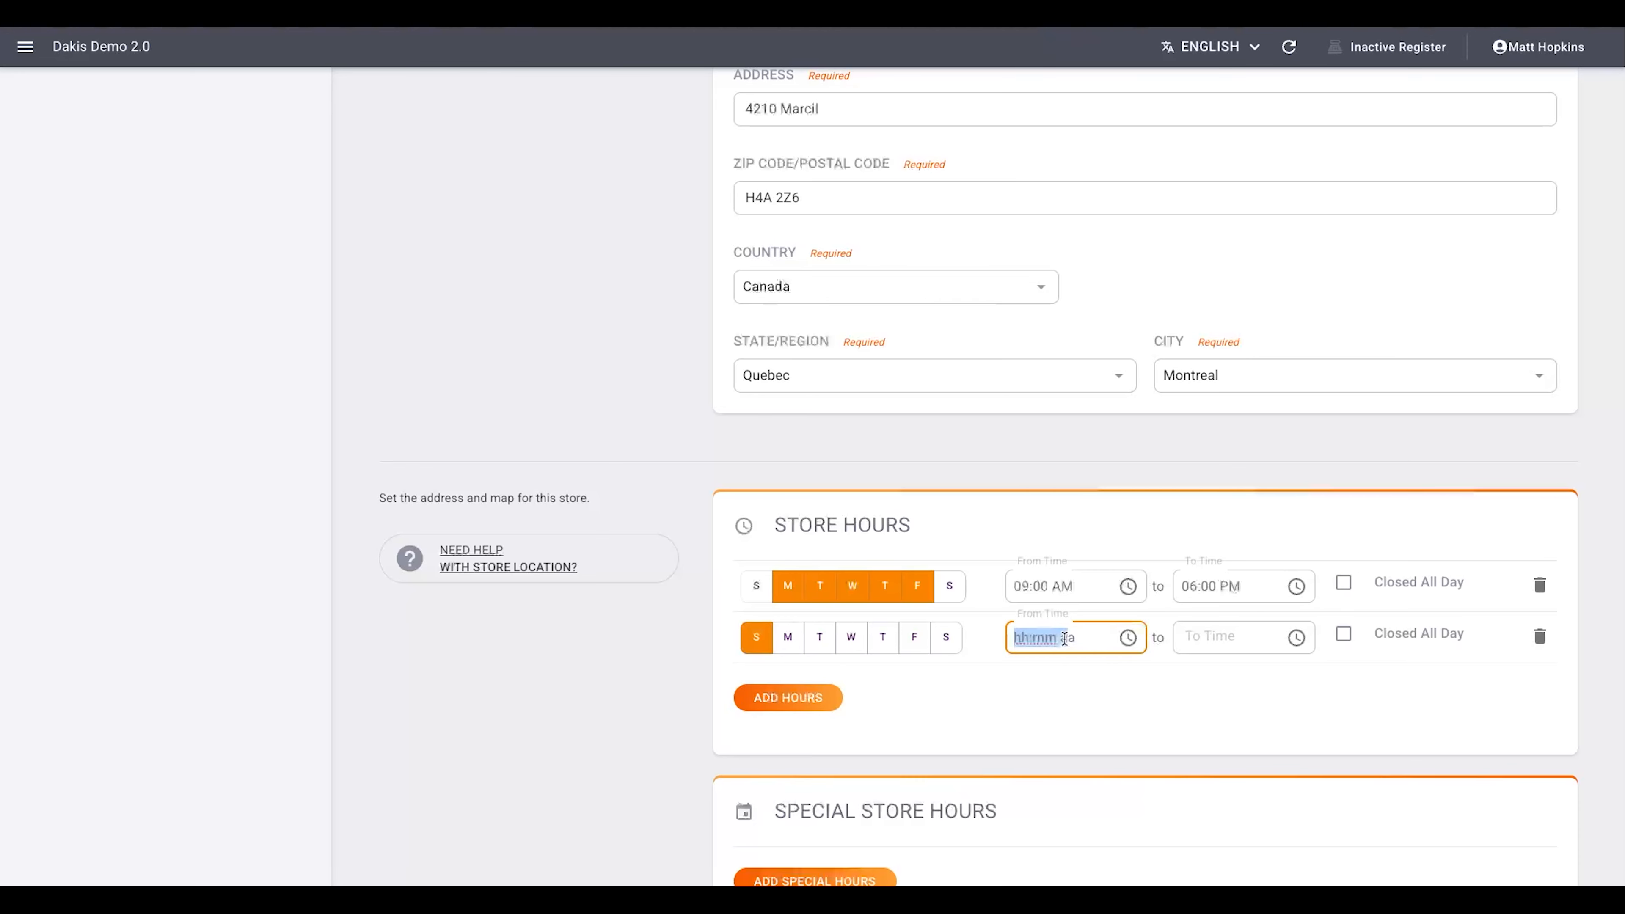
pyautogui.click(1130, 639)
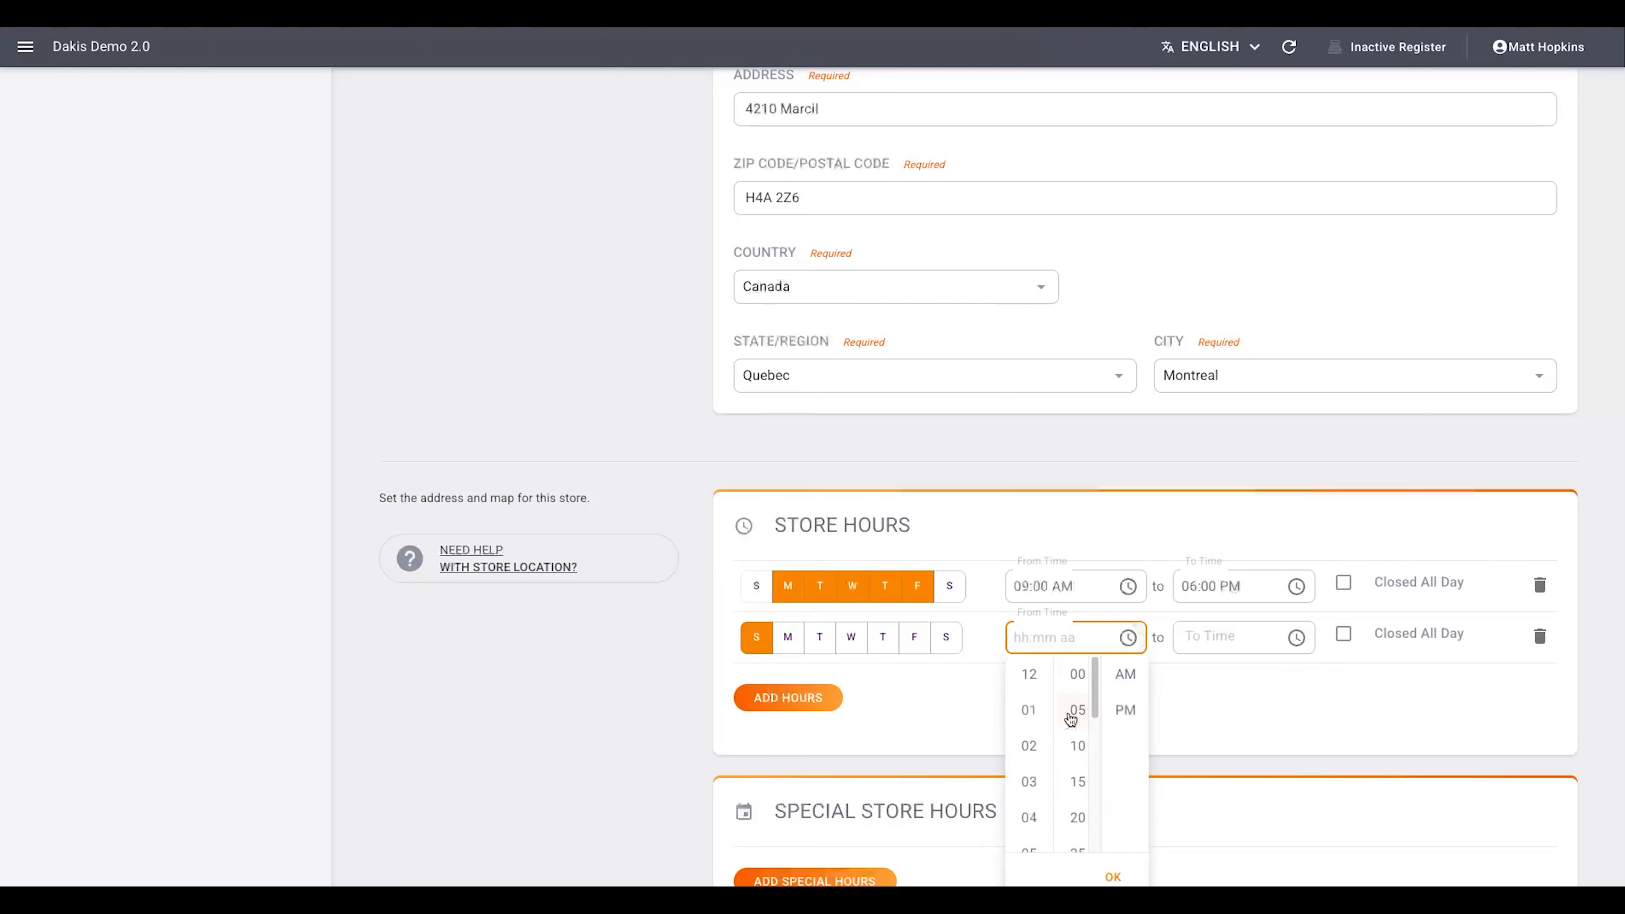
pyautogui.scroll(-1, 1050, 714)
pyautogui.scroll(-3, 1050, 715)
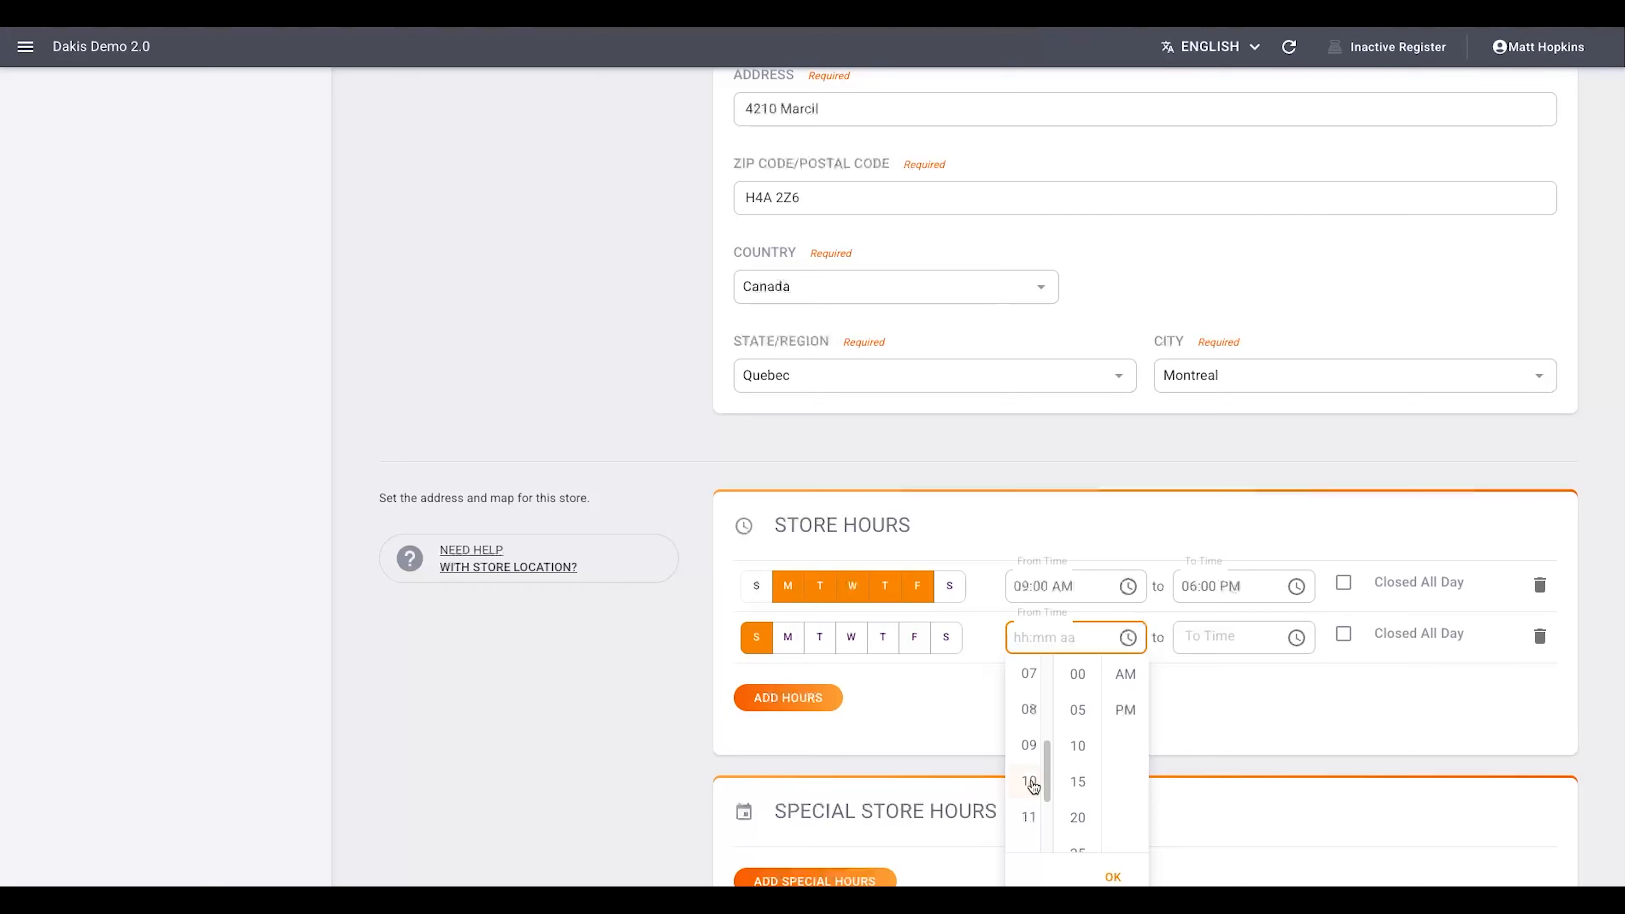
pyautogui.click(1029, 783)
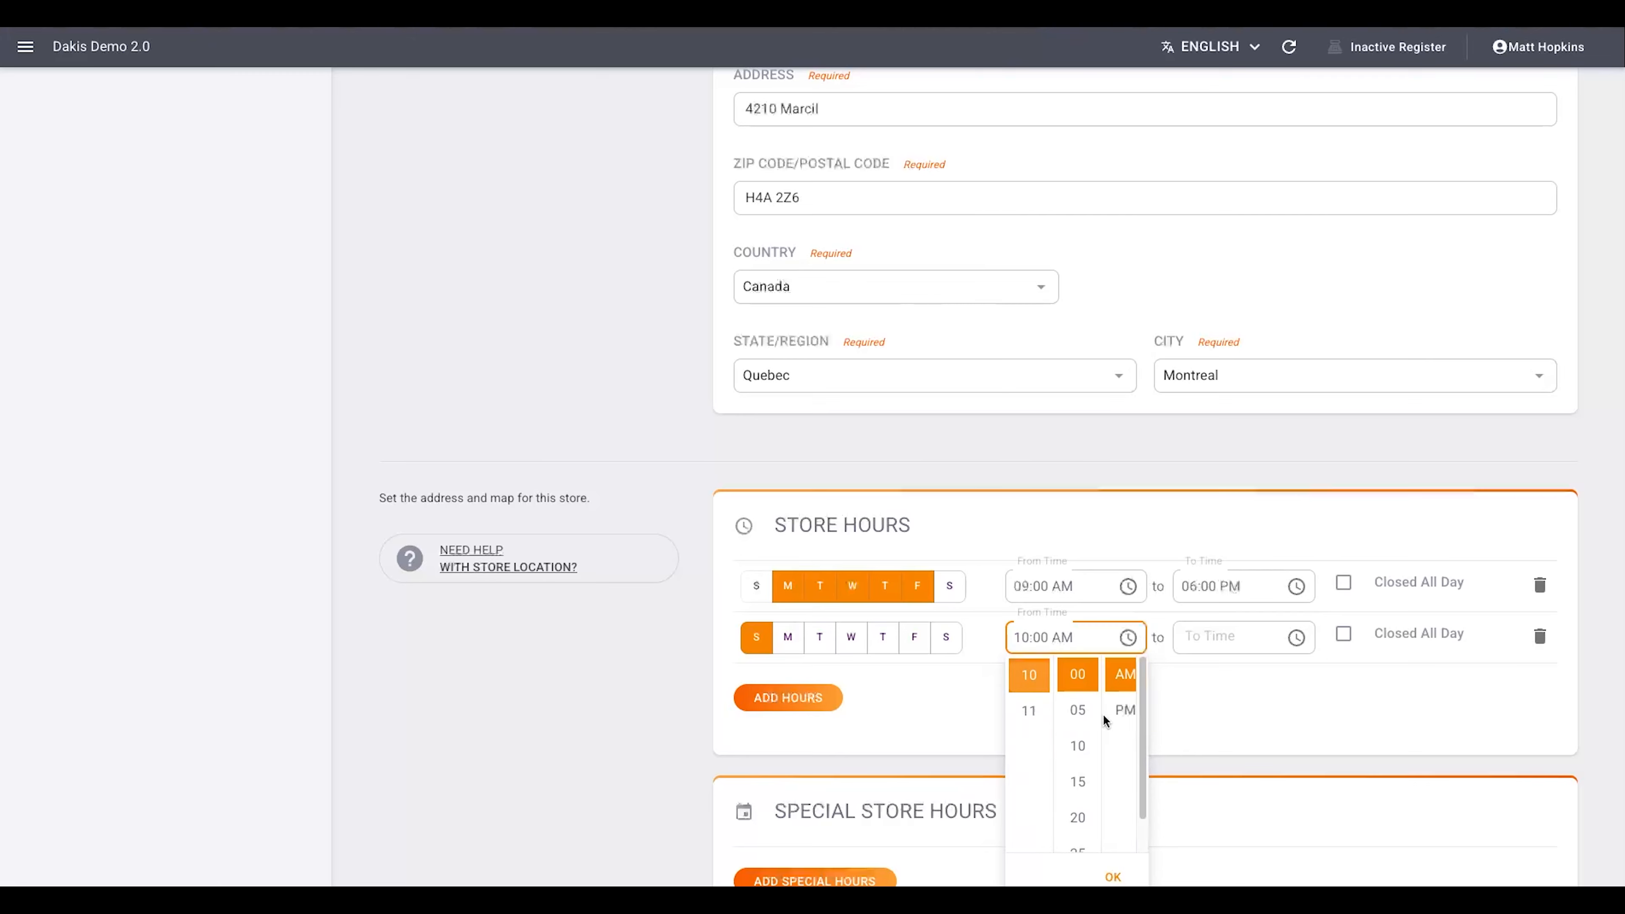
# - Set the Sunday closing time to 04:00 PM
pyautogui.click(1296, 638)
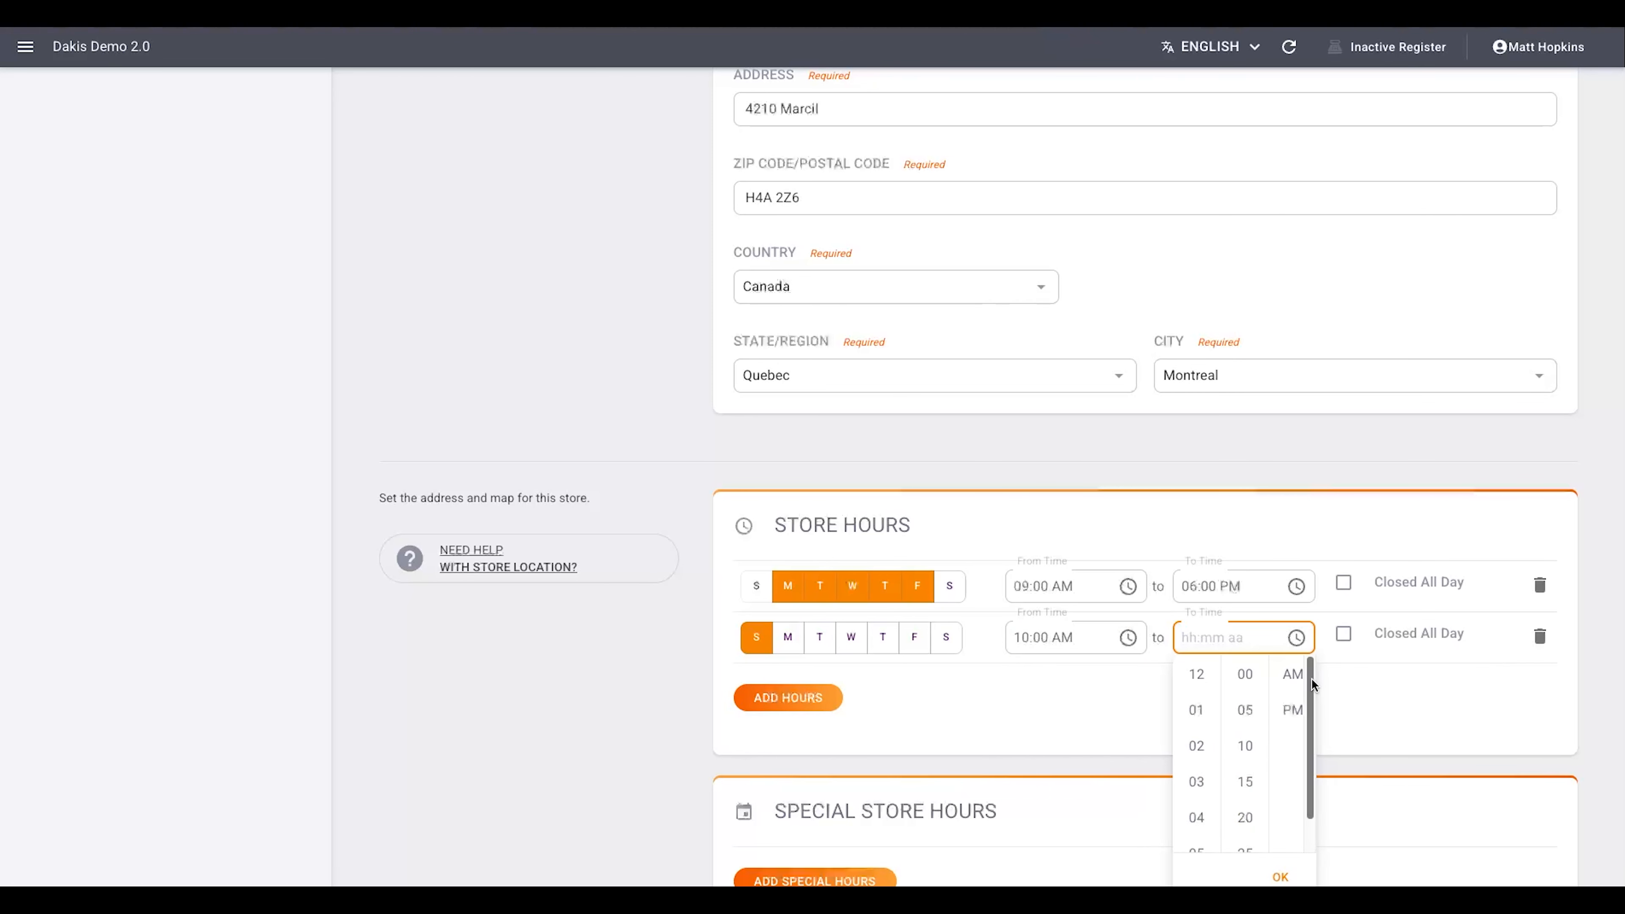
pyautogui.scroll(-1, 1311, 689)
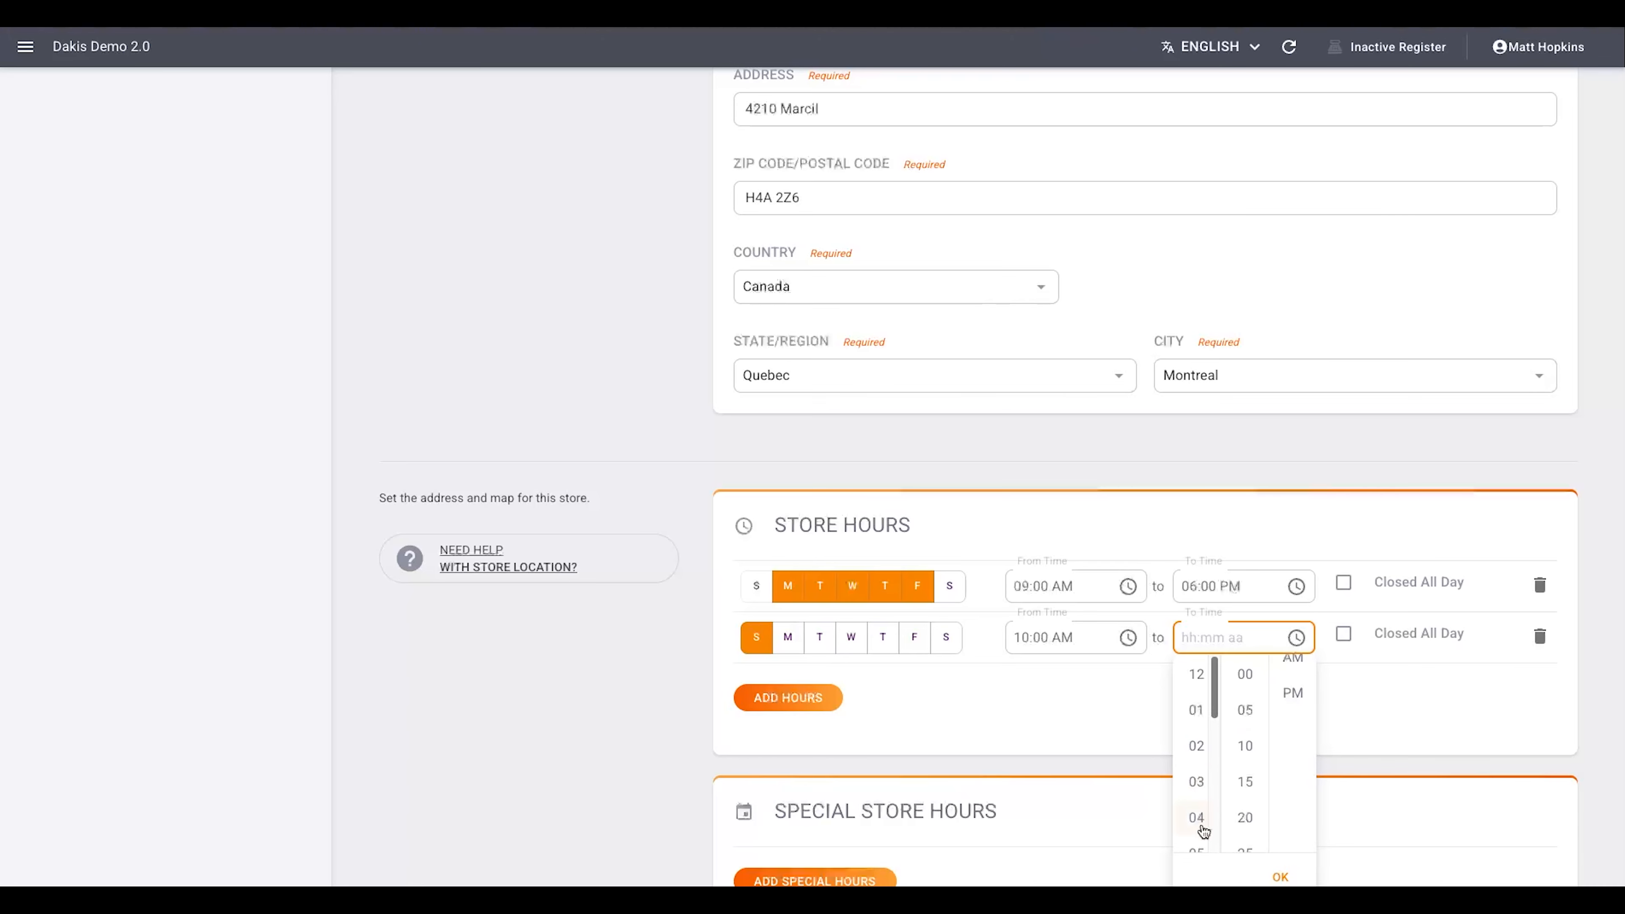
pyautogui.click(1203, 831)
pyautogui.click(1293, 705)
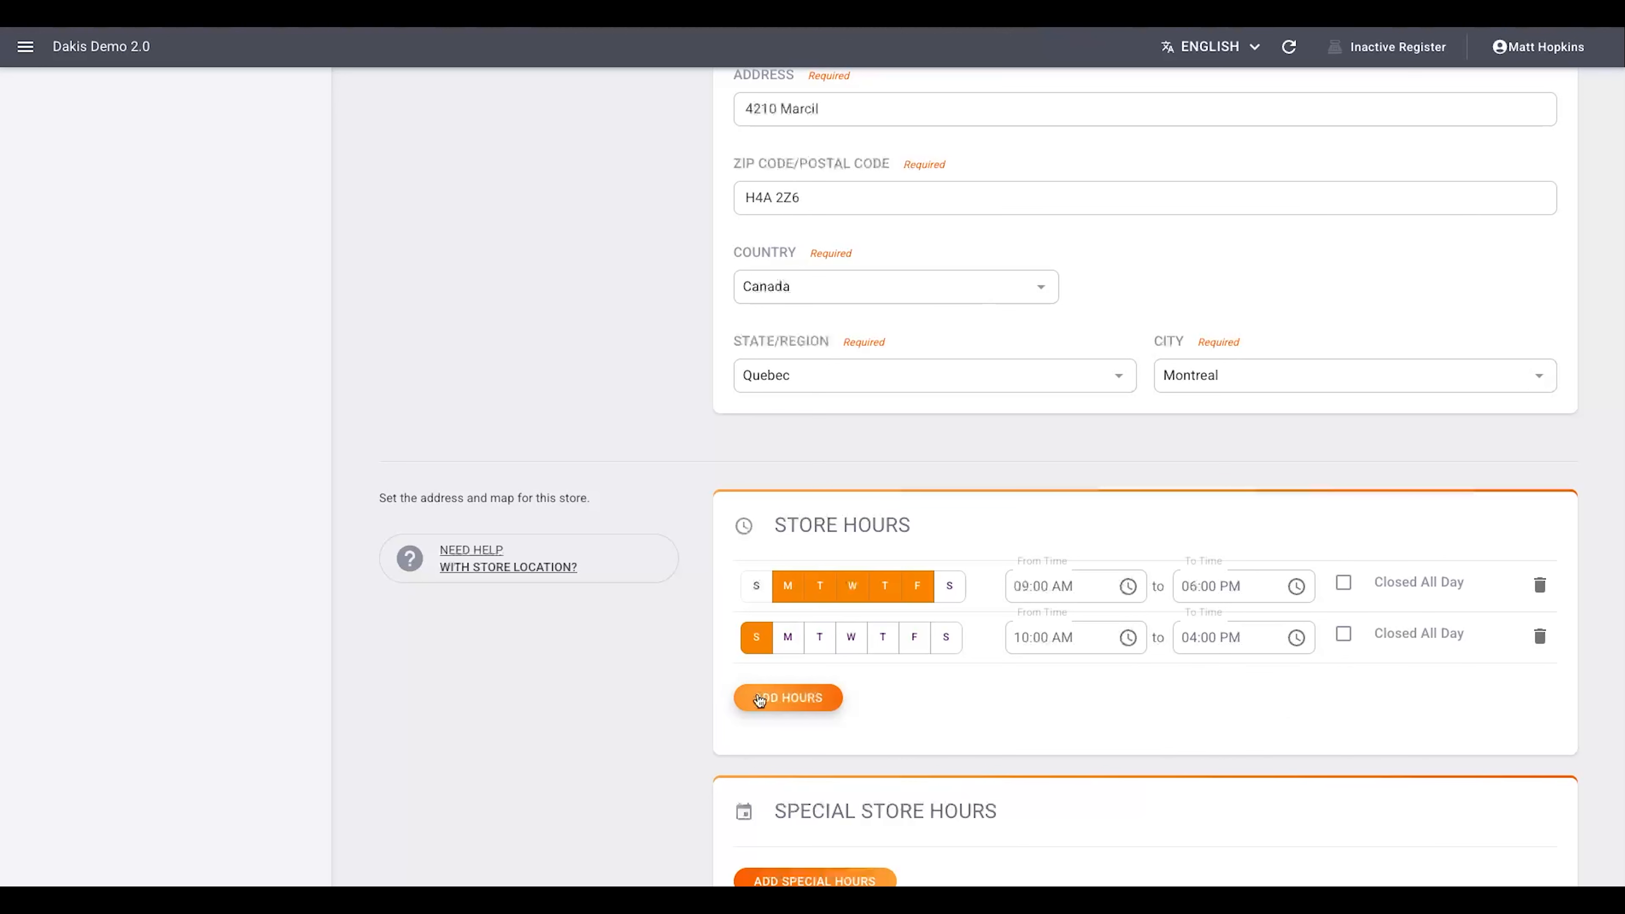
# - Add a third store hours entry for Saturday and mark it as closed all day
pyautogui.click(788, 697)
pyautogui.click(947, 689)
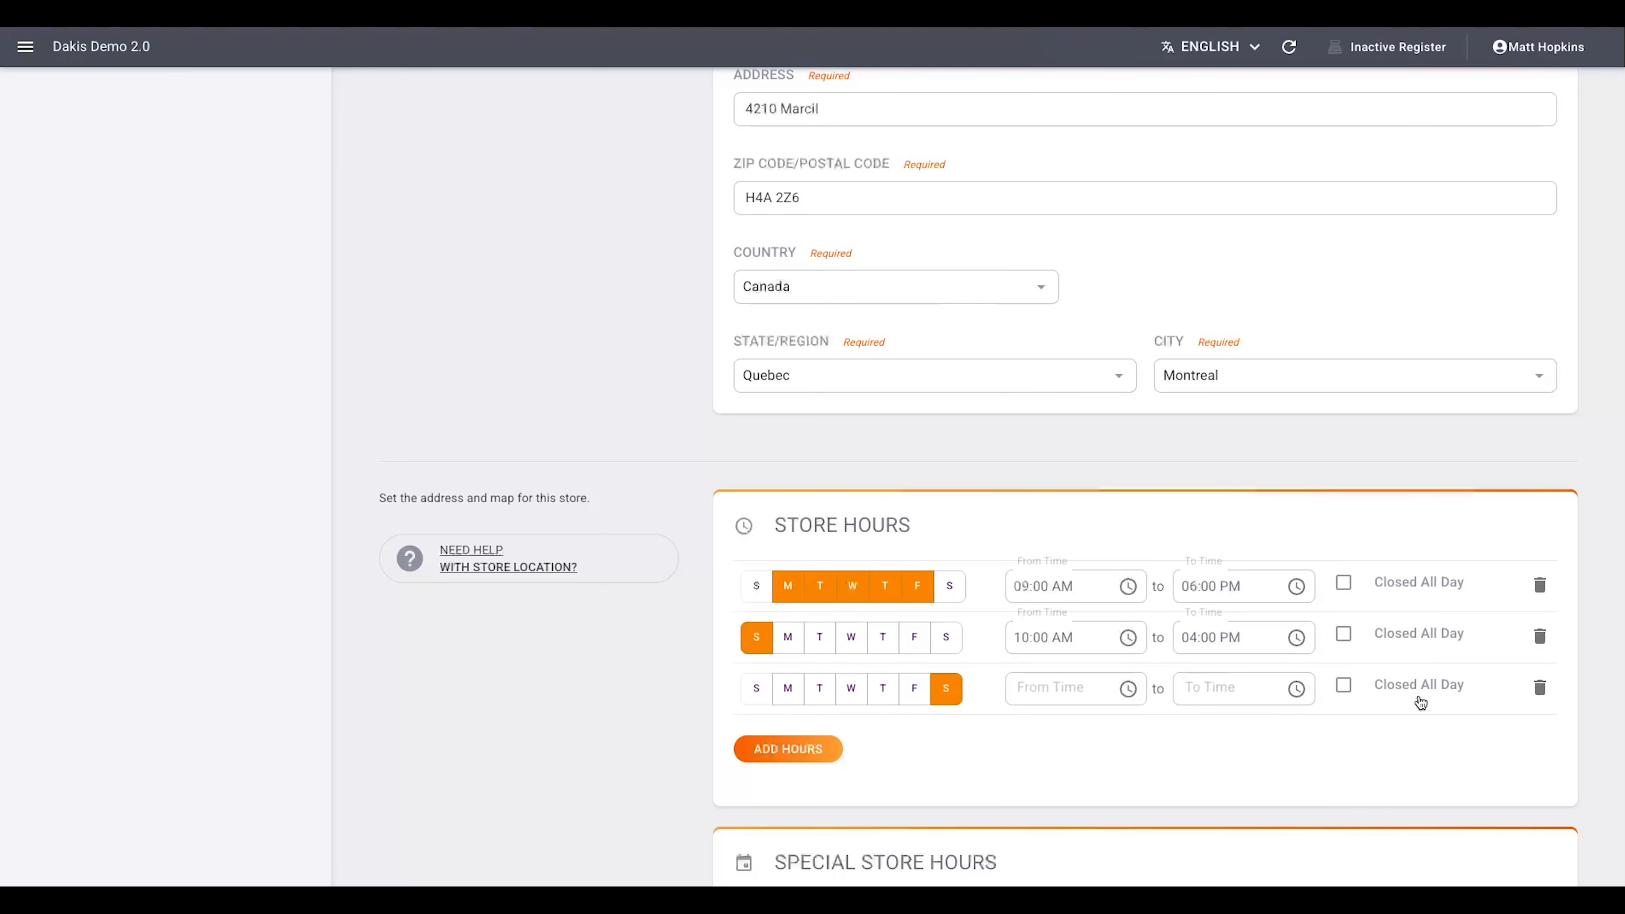
pyautogui.click(1344, 688)
# - Add a special store hours entry named "Christmas Eve Hours" in both English and French
pyautogui.scroll(-2, 1121, 754)
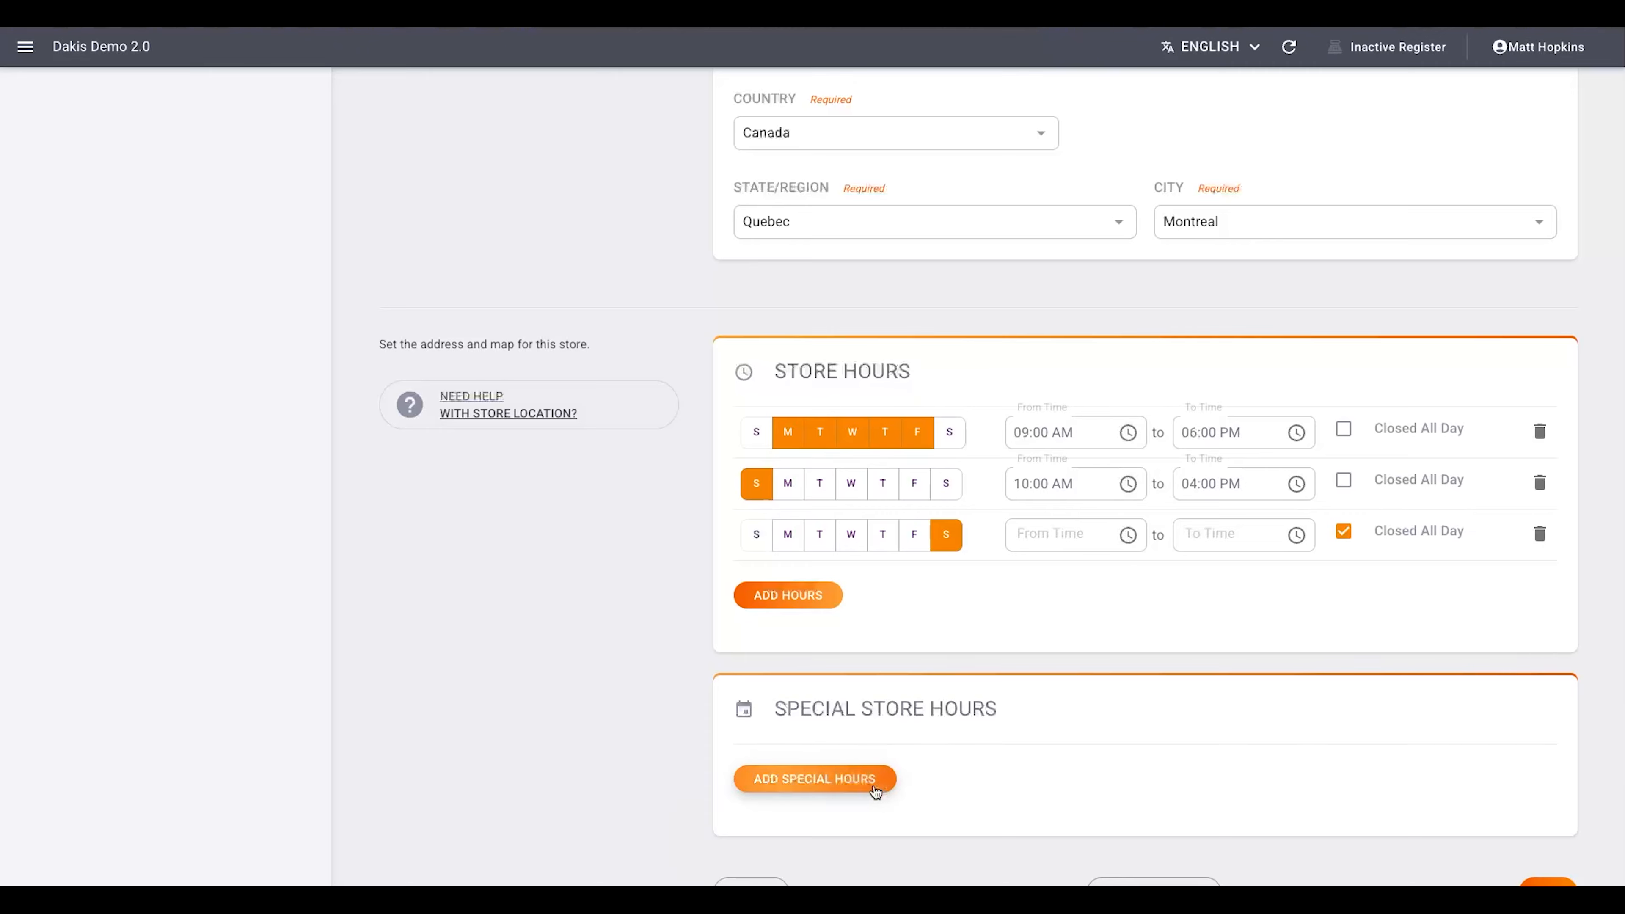
pyautogui.click(854, 780)
pyautogui.scroll(-3, 946, 726)
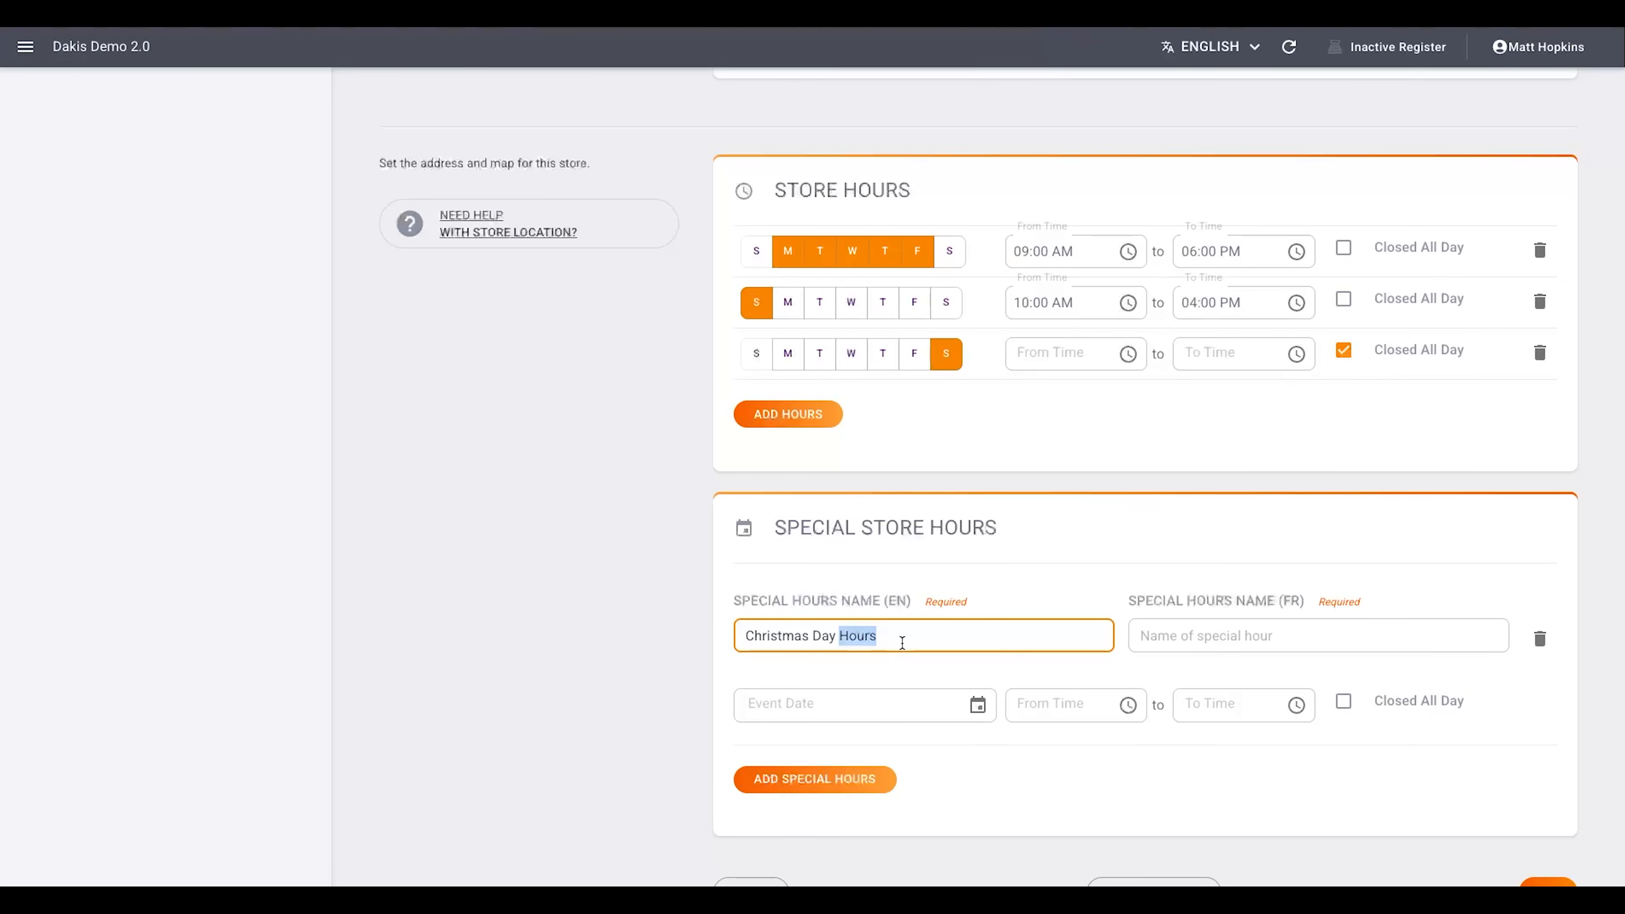
pyautogui.tripleClick(902, 643)
pyautogui.write('Christmas Eve Hours')
pyautogui.tripleClick(880, 638)
pyautogui.hotkey('ctrl', 'c')
pyautogui.click(1210, 636)
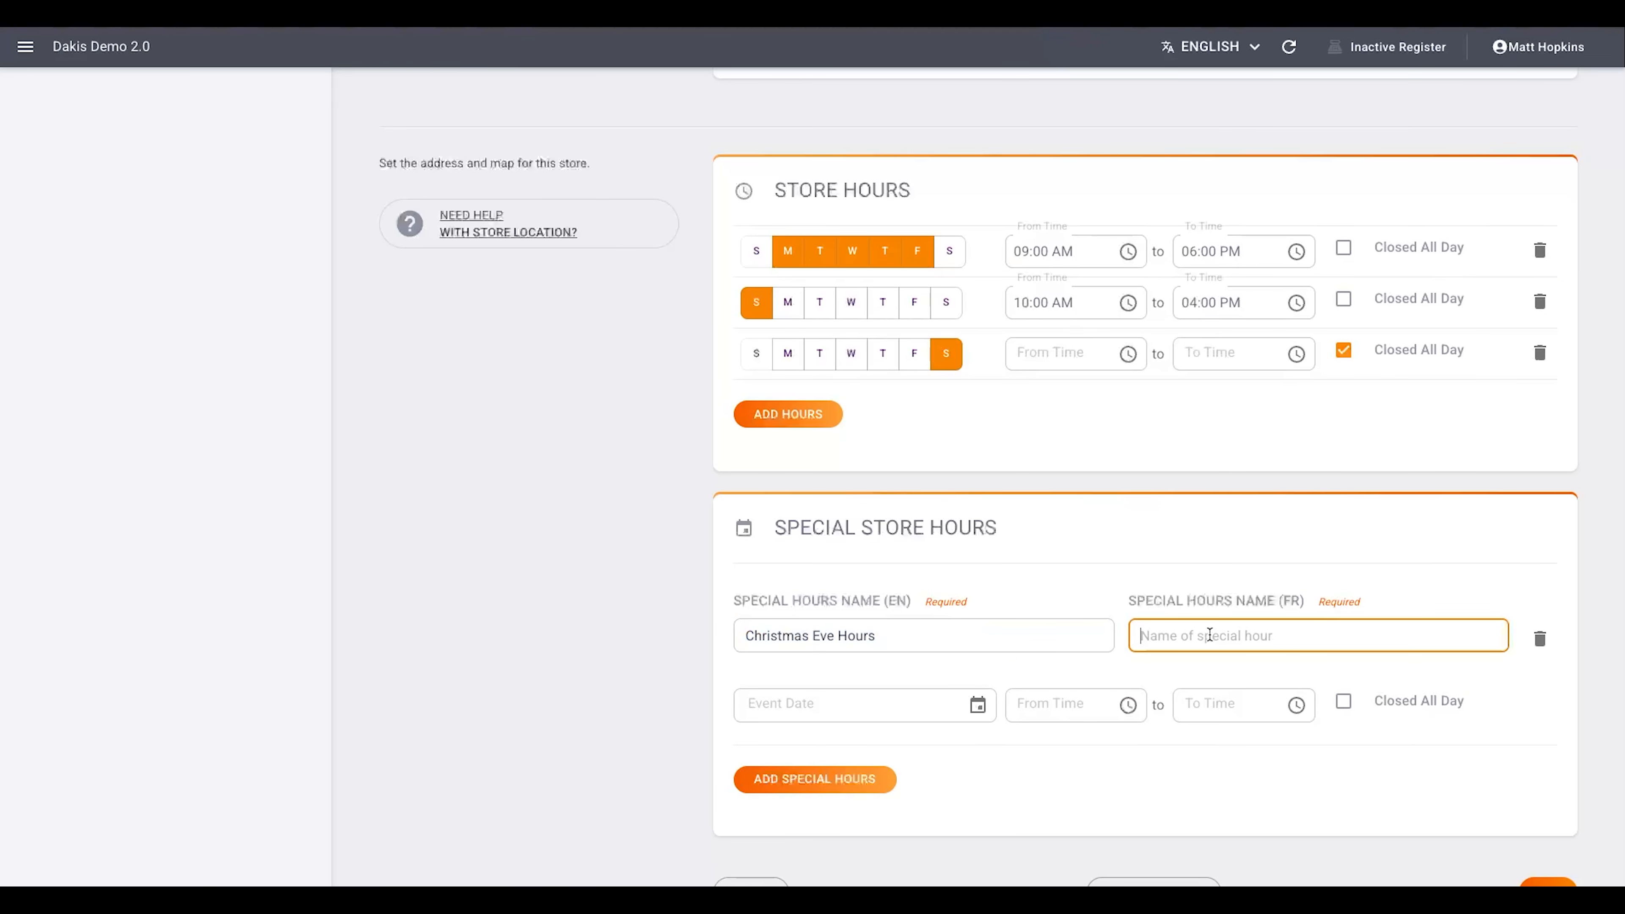
pyautogui.hotkey('ctrl', 'v')
# - Set the special hours event date to 12/25/2026 and mark that date as closed all day
pyautogui.click(820, 708)
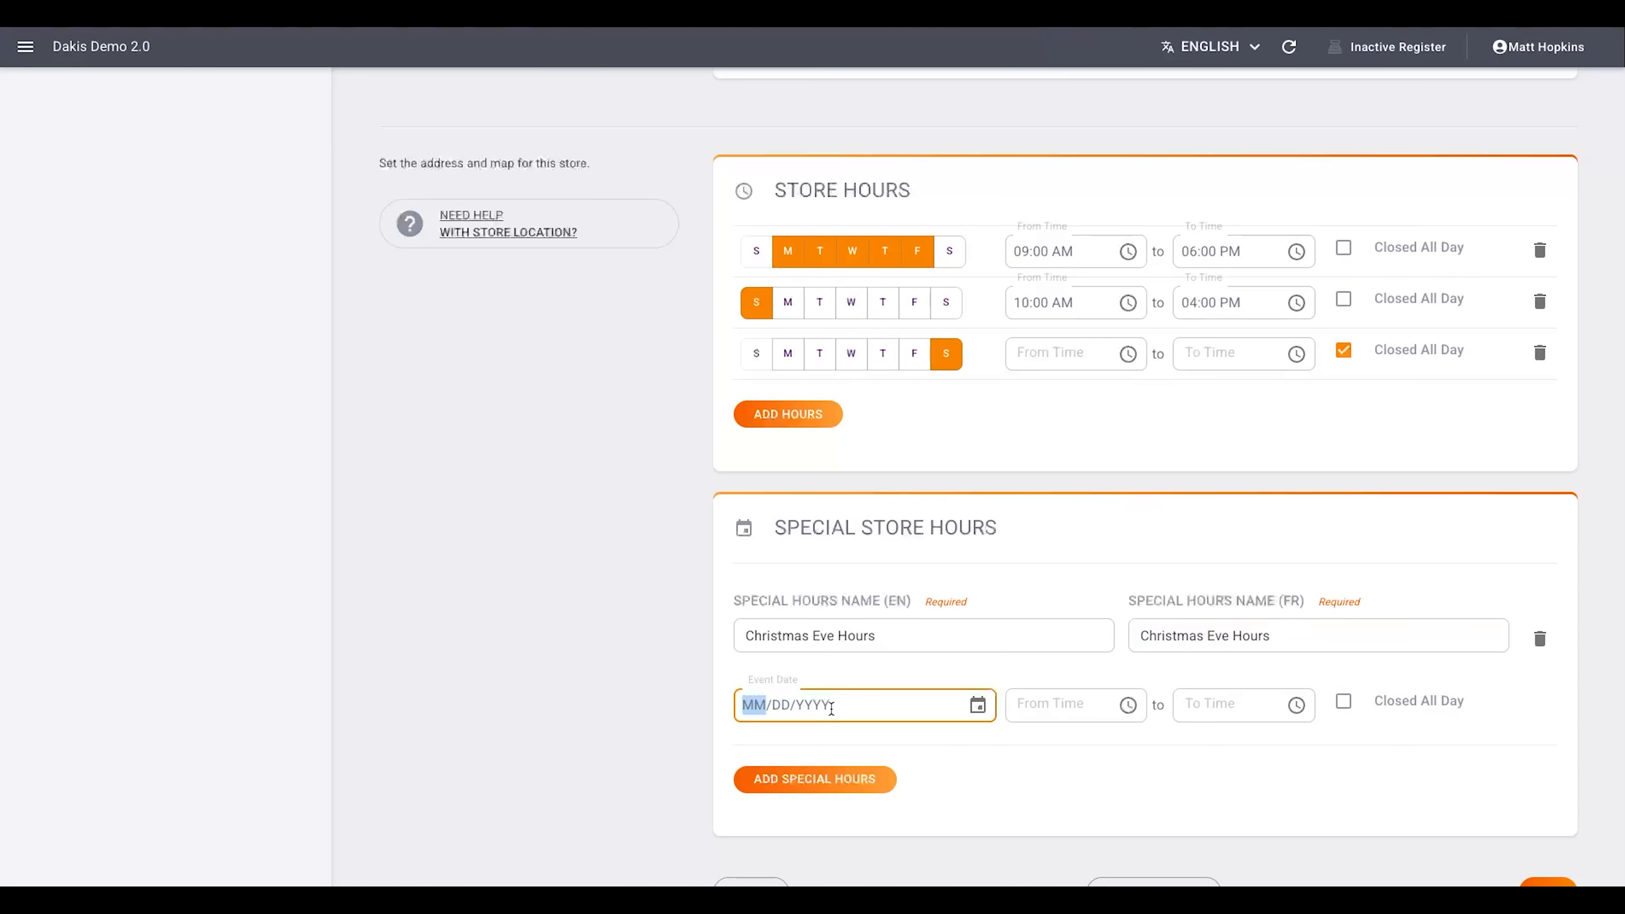
pyautogui.click(978, 706)
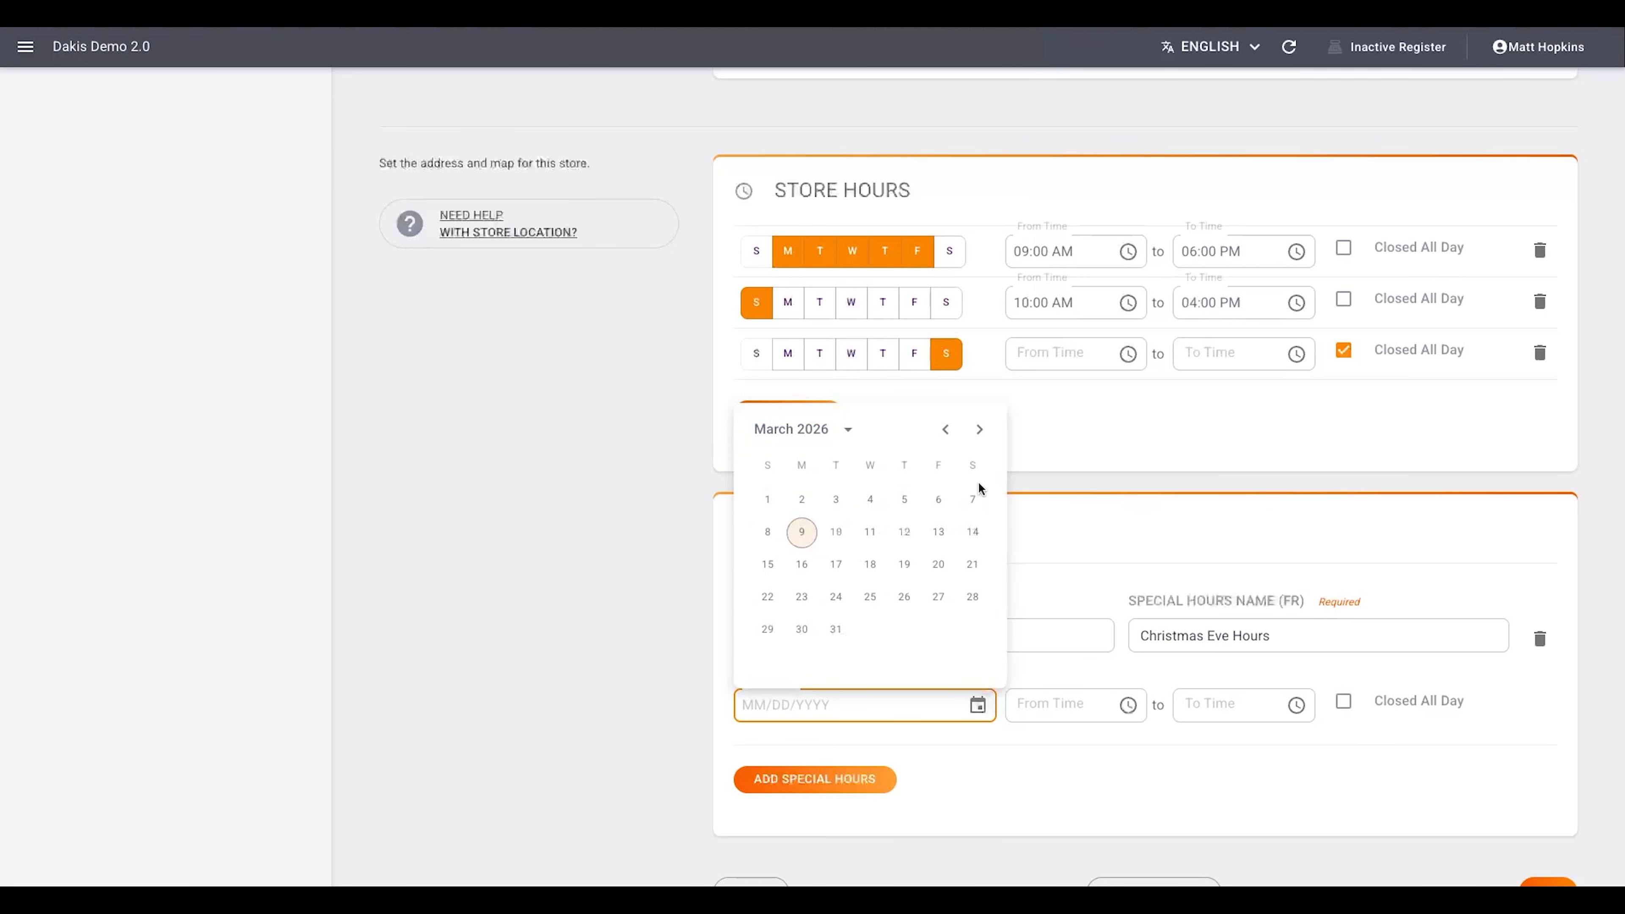
pyautogui.click(980, 429)
pyautogui.click(979, 430)
pyautogui.click(979, 430)
pyautogui.click(979, 430)
pyautogui.click(980, 429)
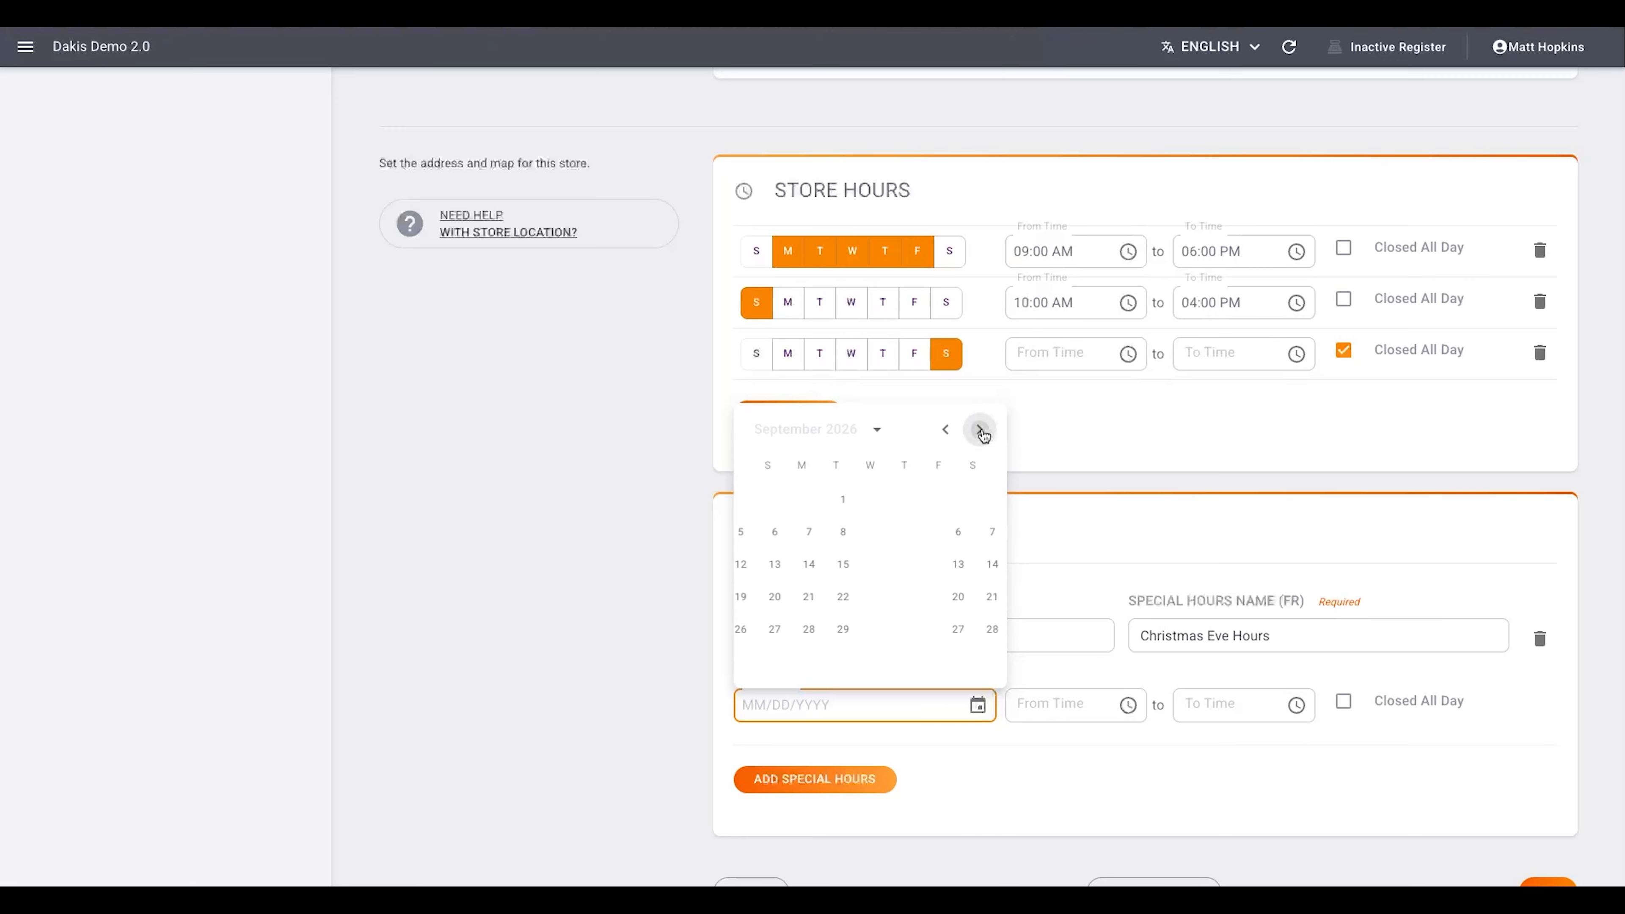
pyautogui.click(980, 430)
pyautogui.click(980, 429)
pyautogui.click(980, 429)
pyautogui.click(980, 429)
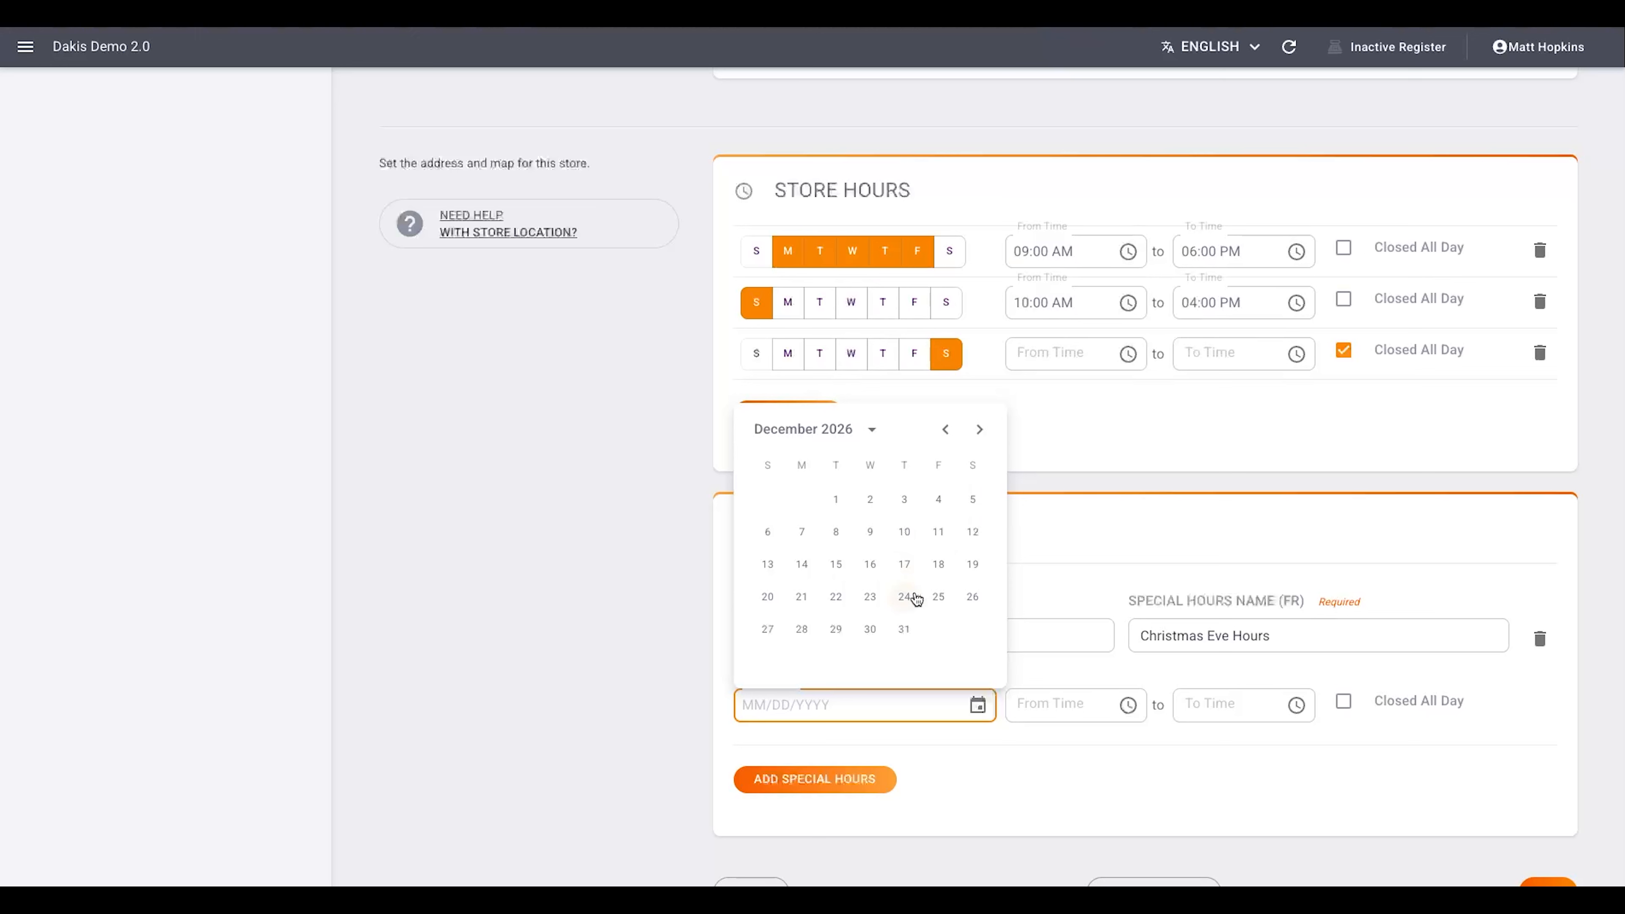
pyautogui.click(938, 596)
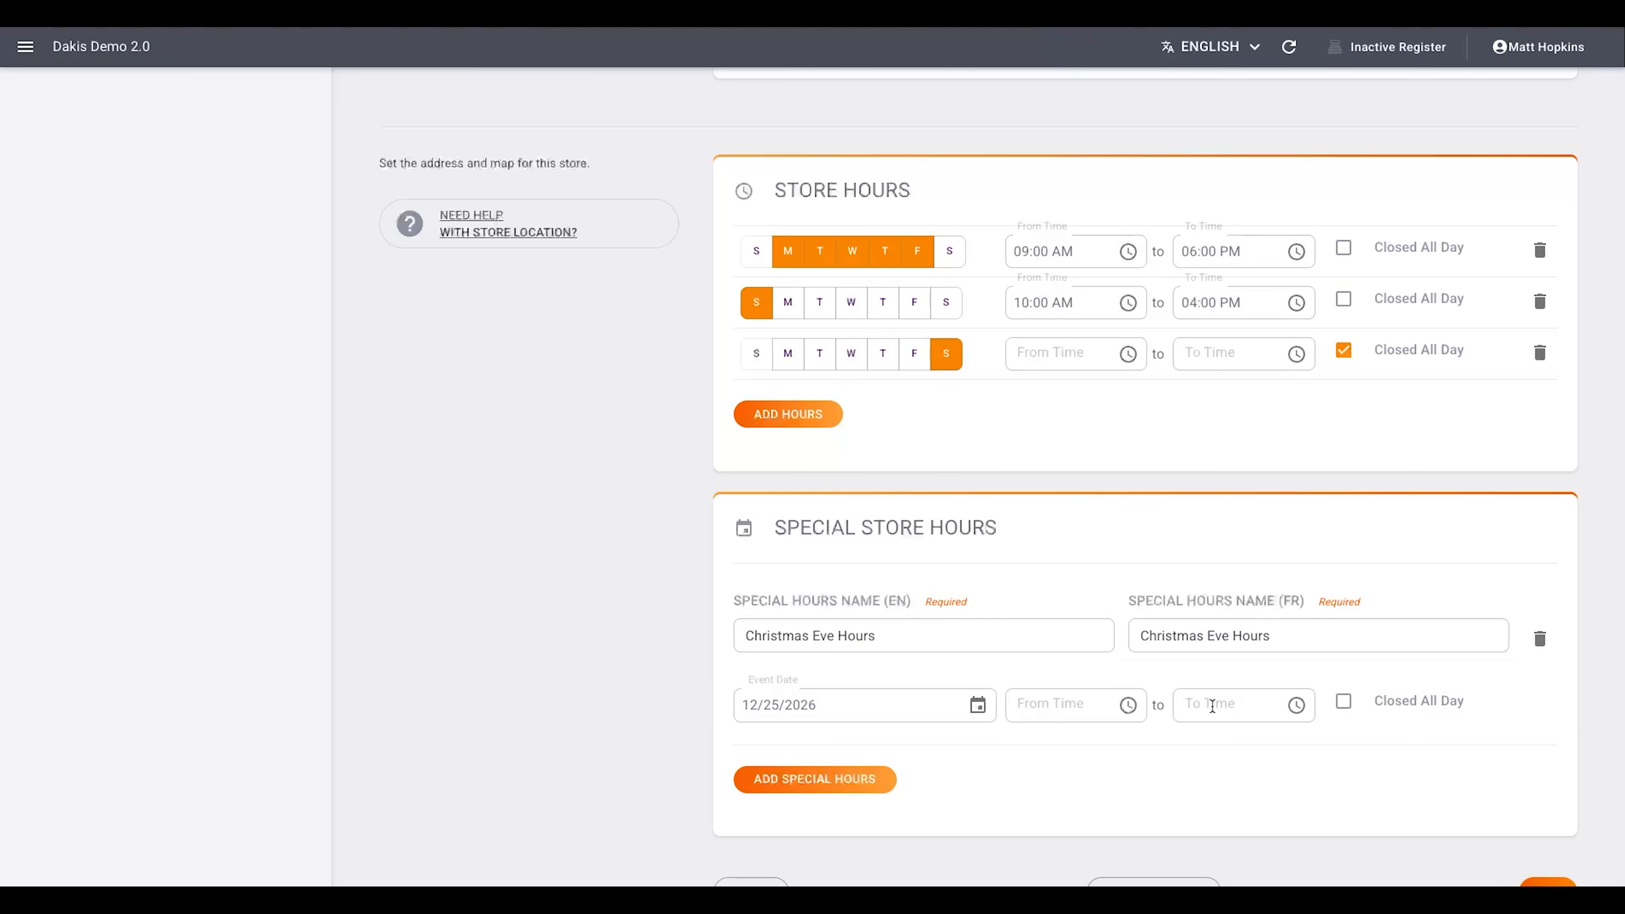
pyautogui.click(1344, 702)
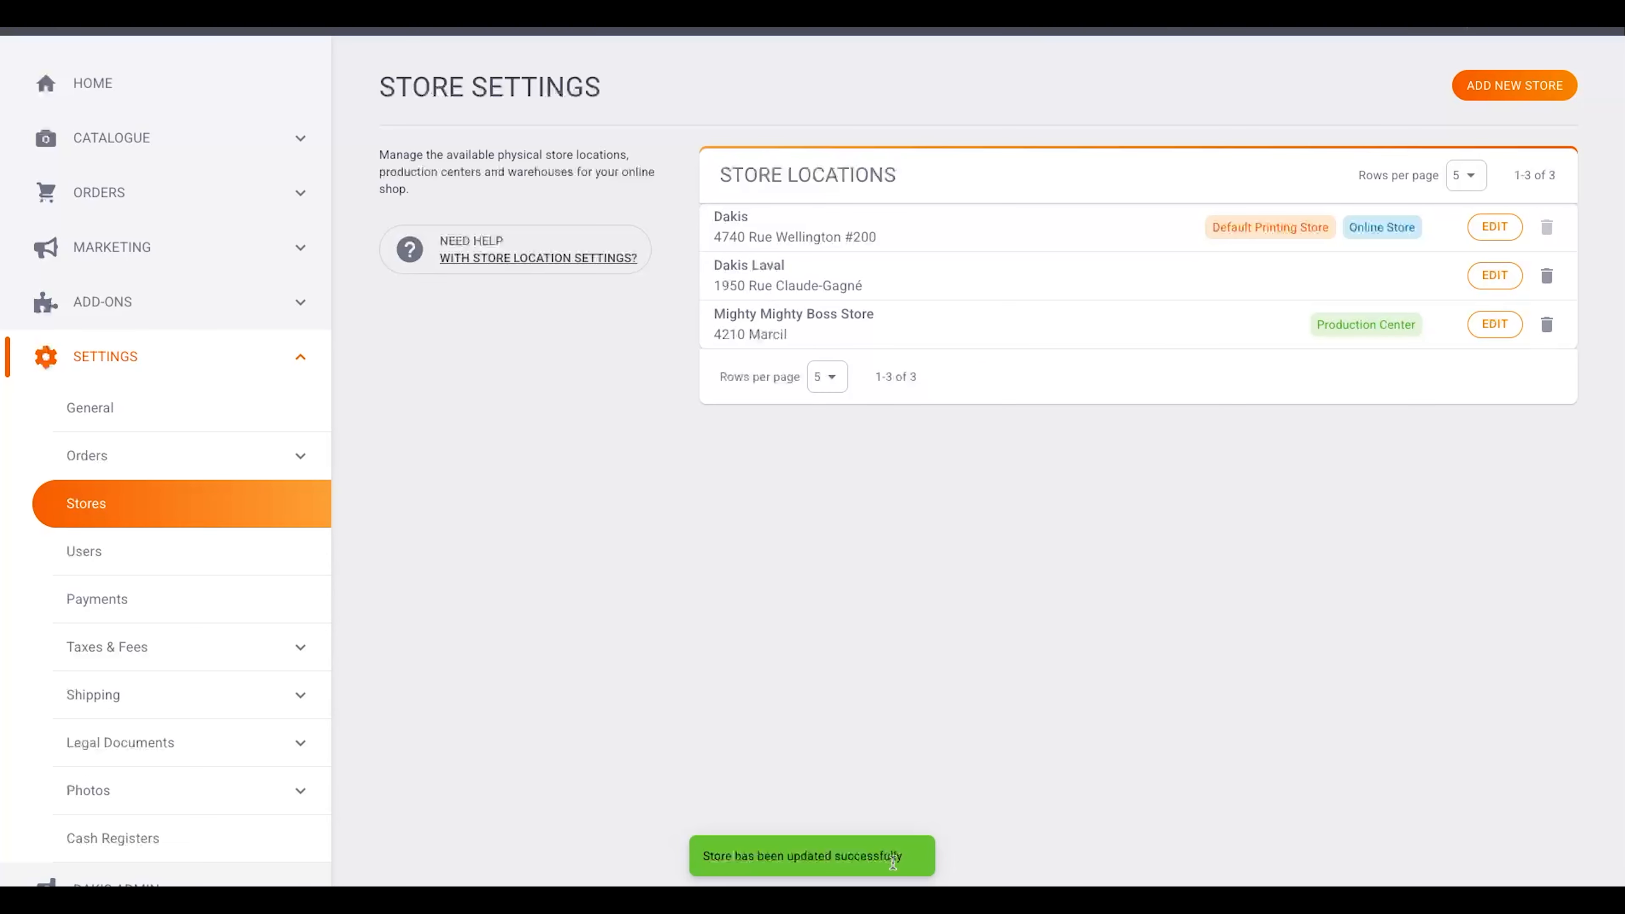